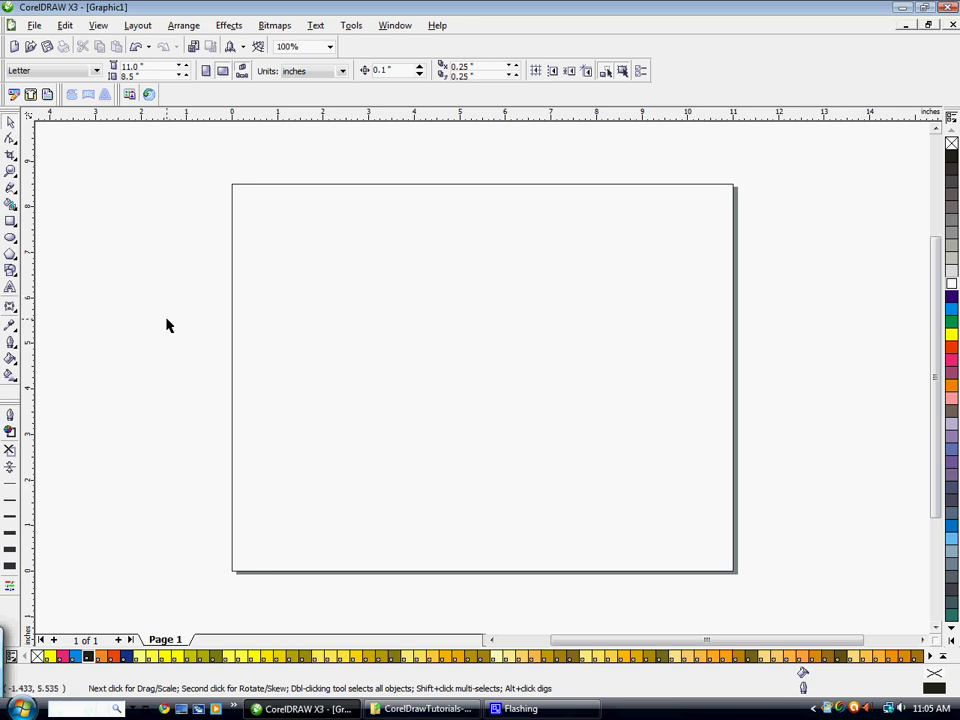
Add the artistic text "Eagles" to the upper part of the page and fill it with PANTONE Process Black
left_click(10, 289)
left_click(336, 303)
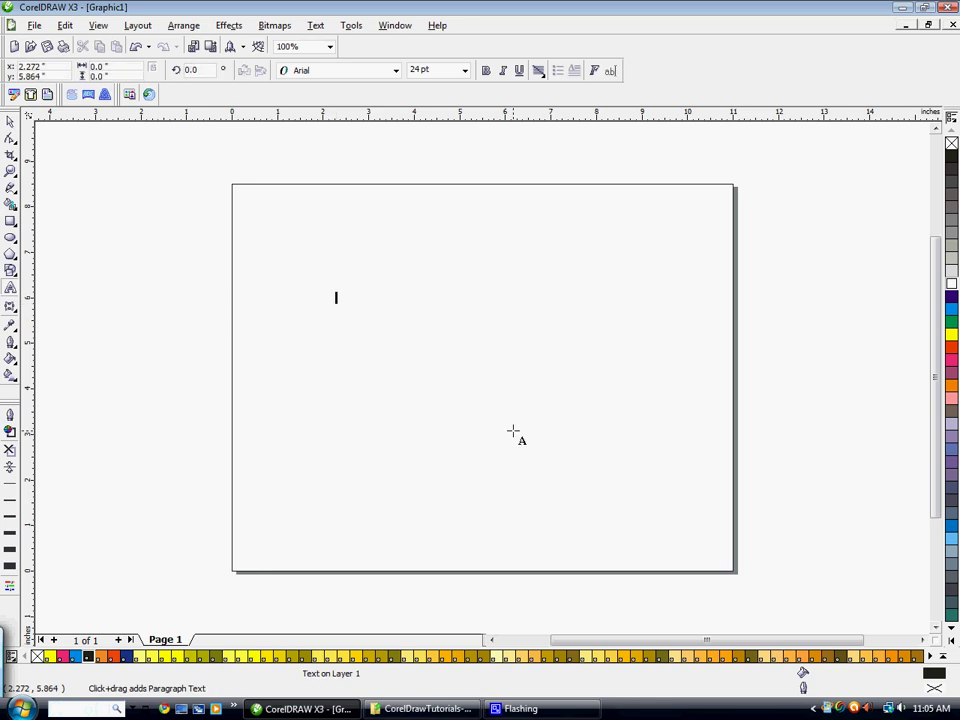
type("Eagles")
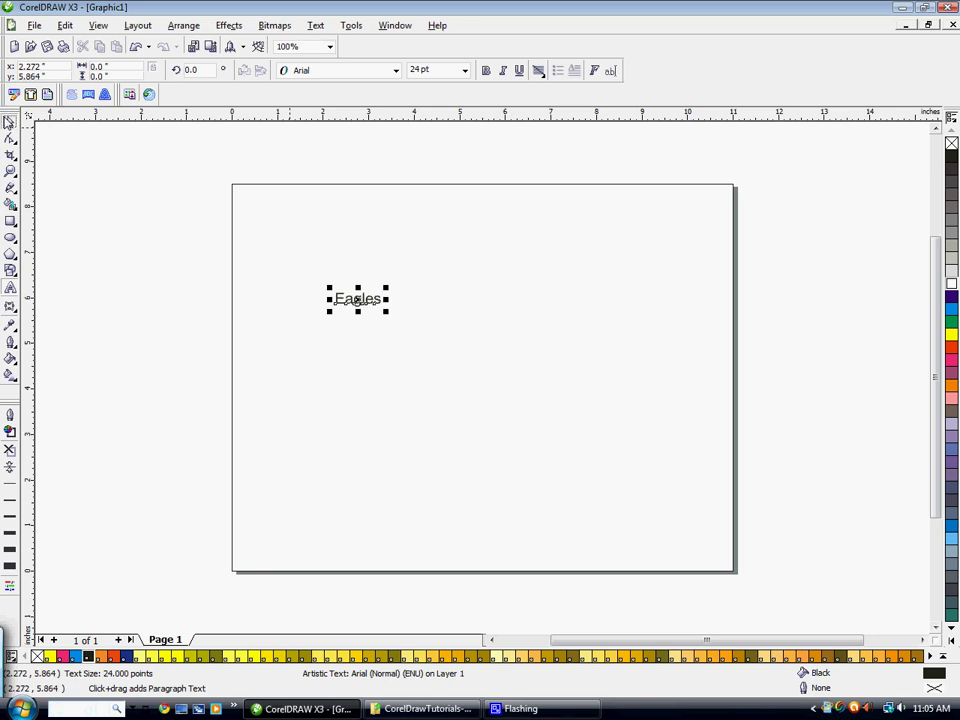
left_click(10, 121)
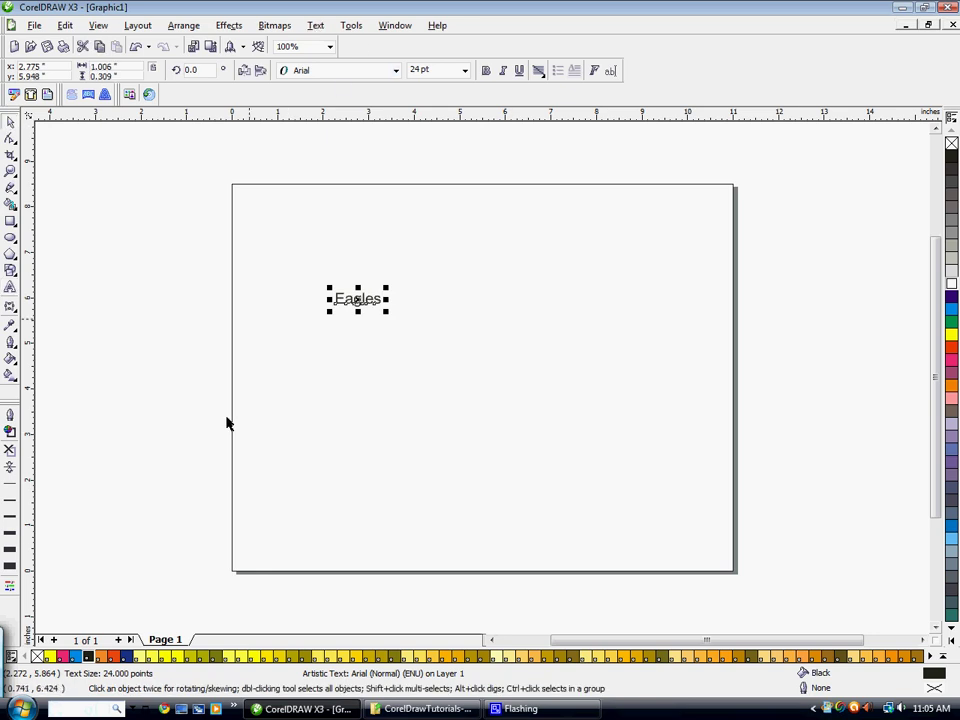
left_click(88, 657)
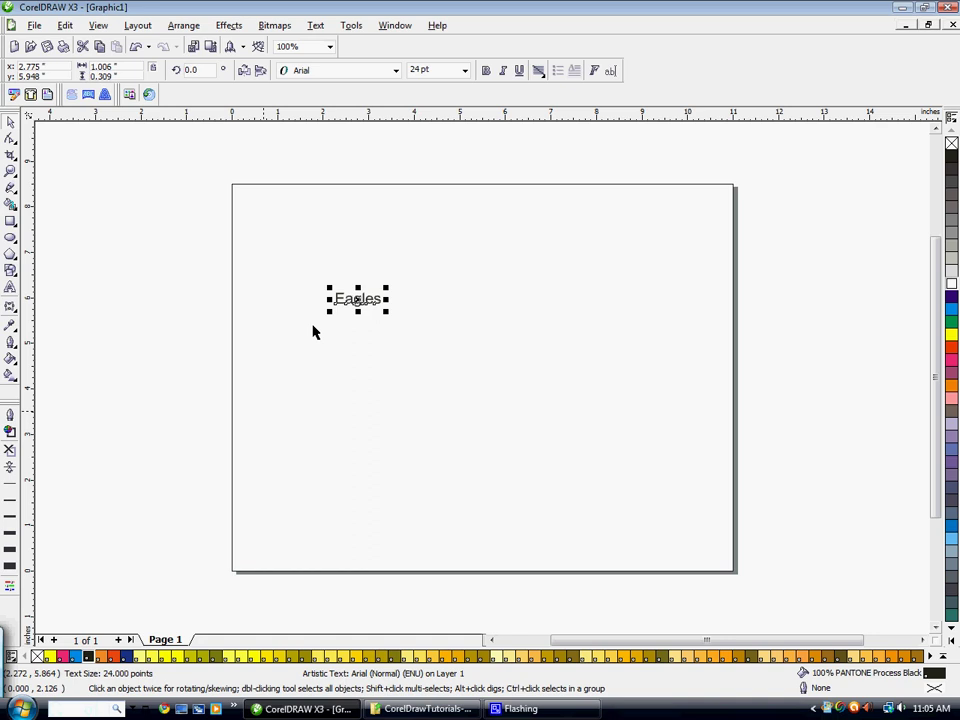
Set the Eagles text to the BrushScript BT font at 100 pt
left_click(394, 70)
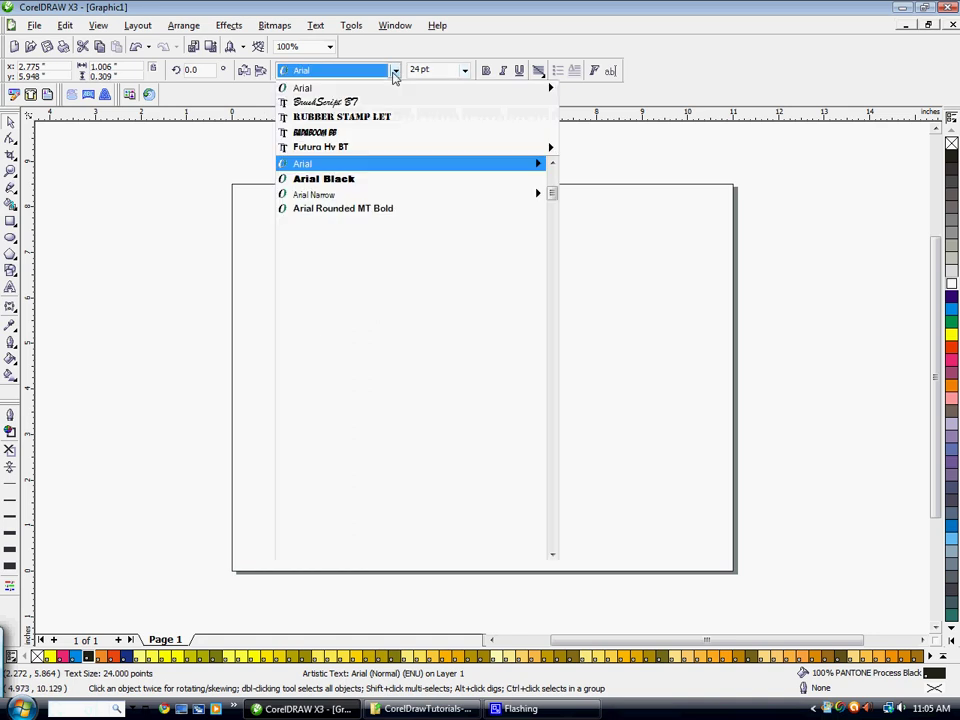
left_click(342, 103)
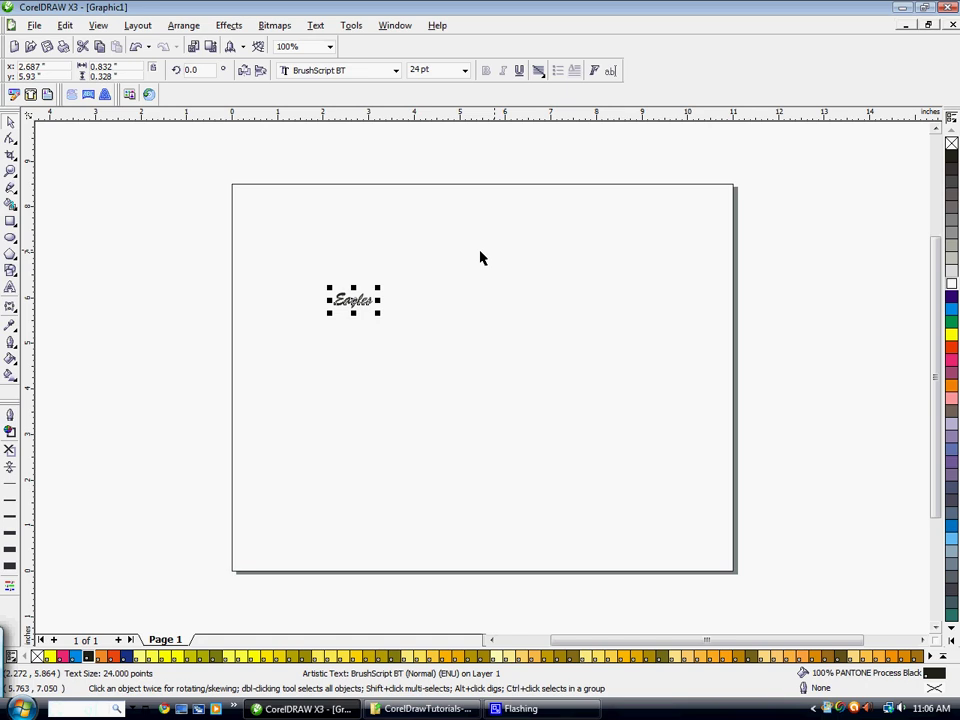
left_click(465, 70)
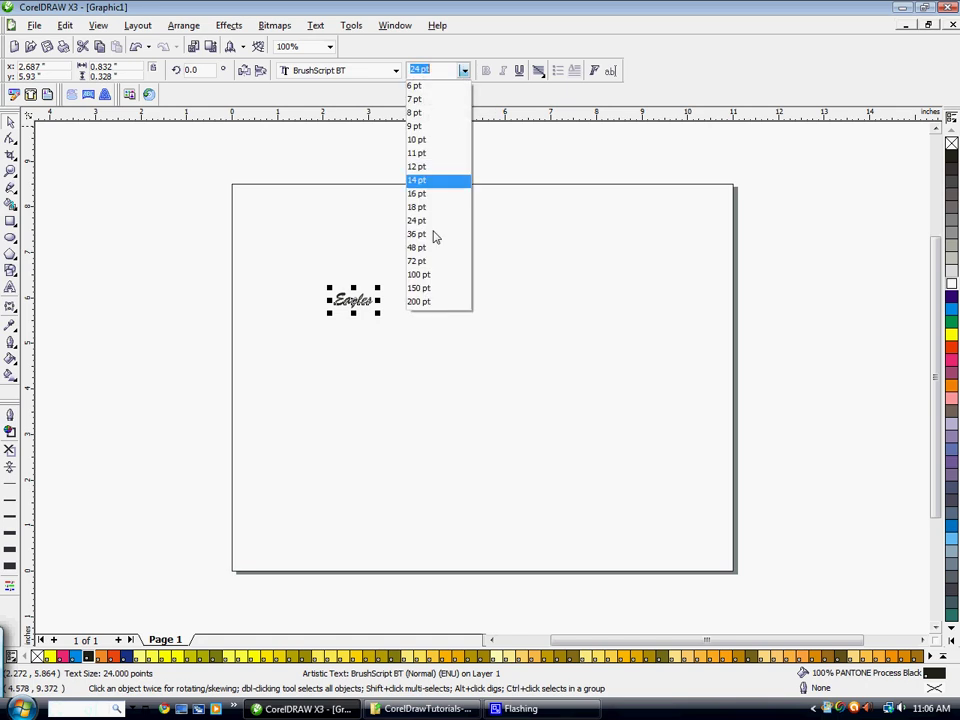
left_click(431, 274)
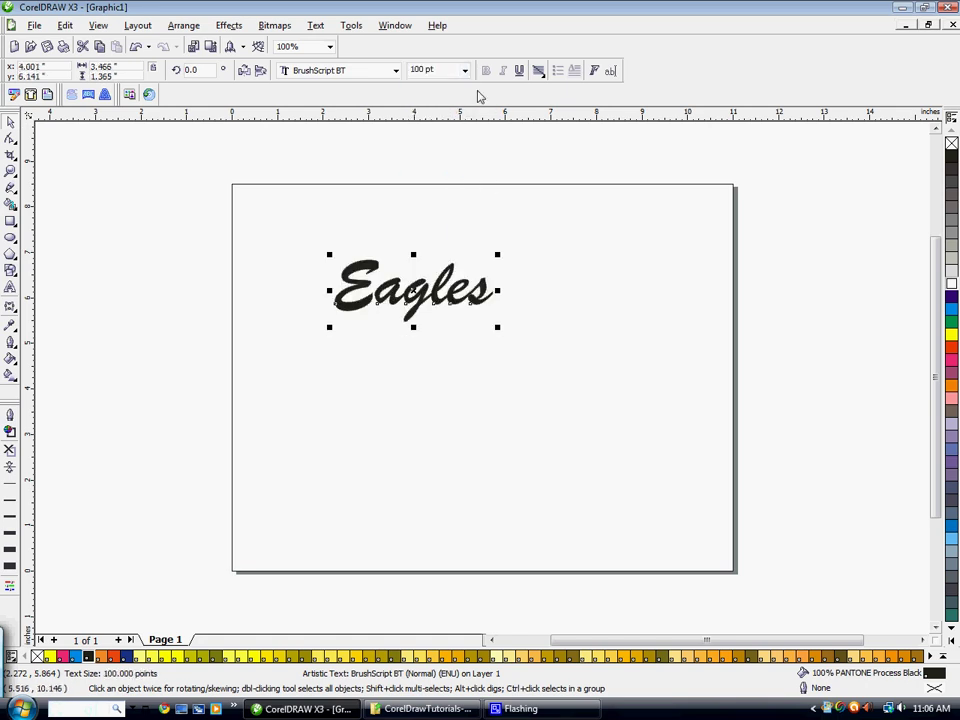
Enlarge the Eagles text proportionally across most of the page width and position it slightly above the page centre
left_click_drag(497, 254, 636, 200)
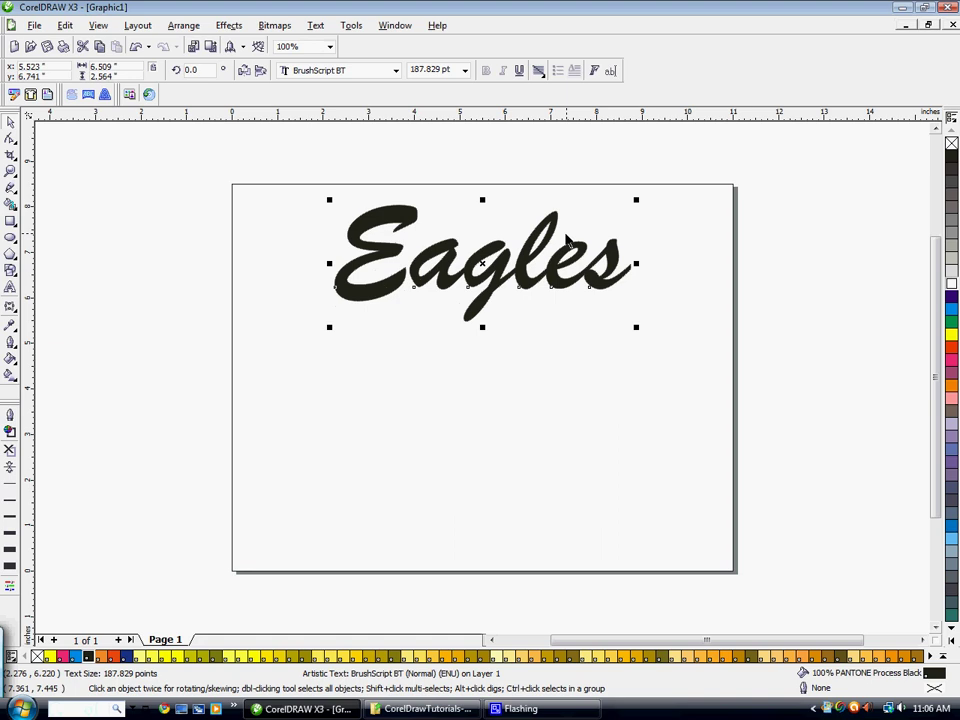
left_click_drag(515, 262, 477, 315)
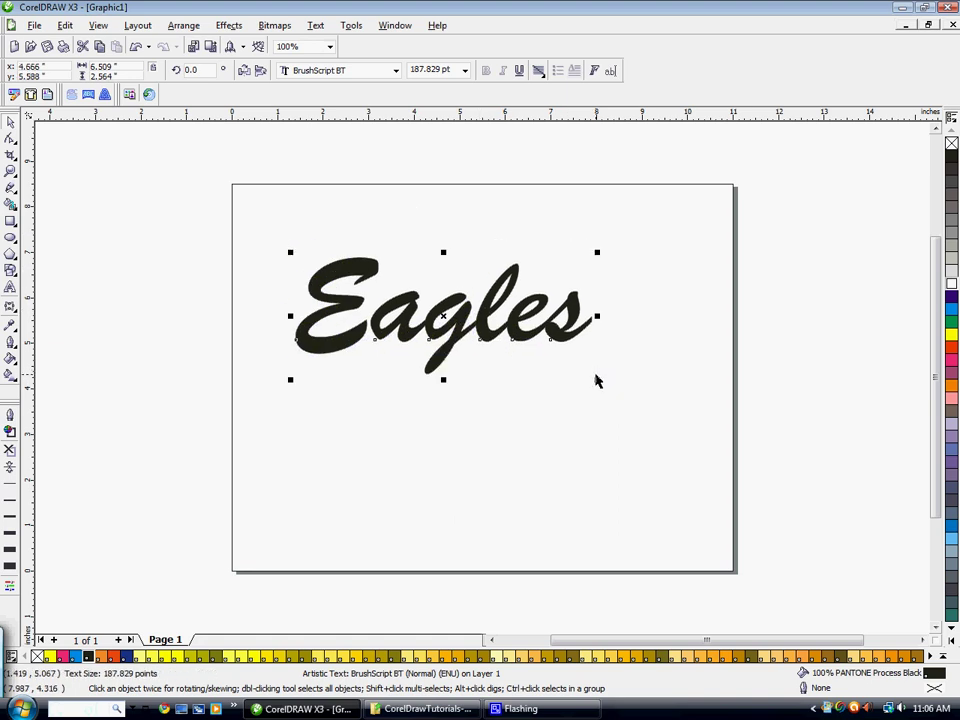
left_click_drag(595, 380, 625, 388)
left_click(591, 450)
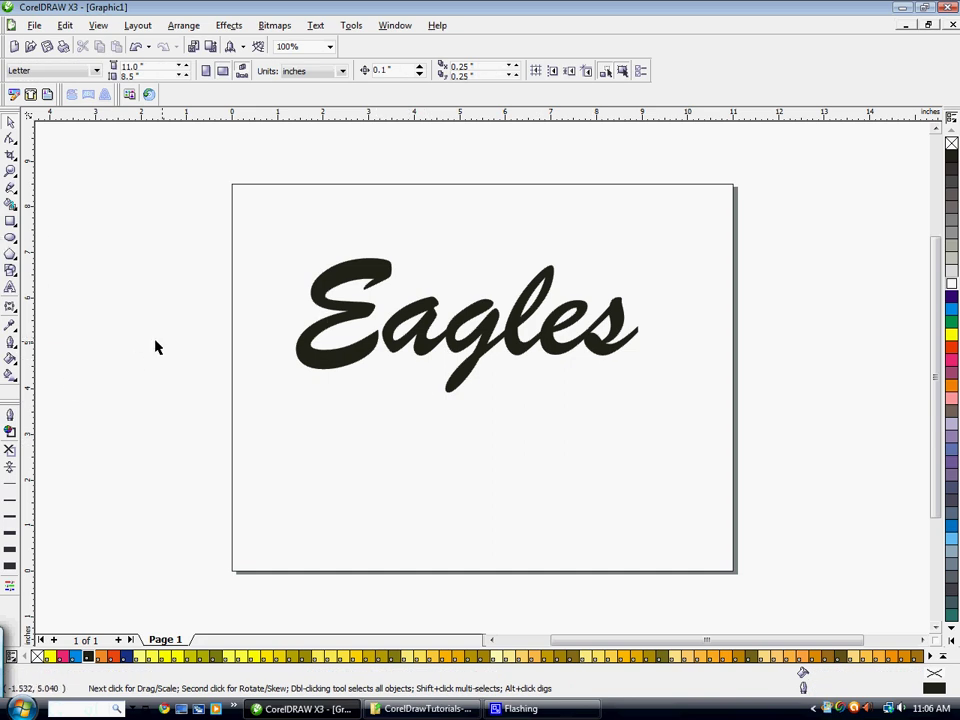
Draw a closed freehand swoosh tail, about 7.4 by 2.7 inches, from the end of the "s" back under the word
left_click(10, 192)
left_click(10, 190)
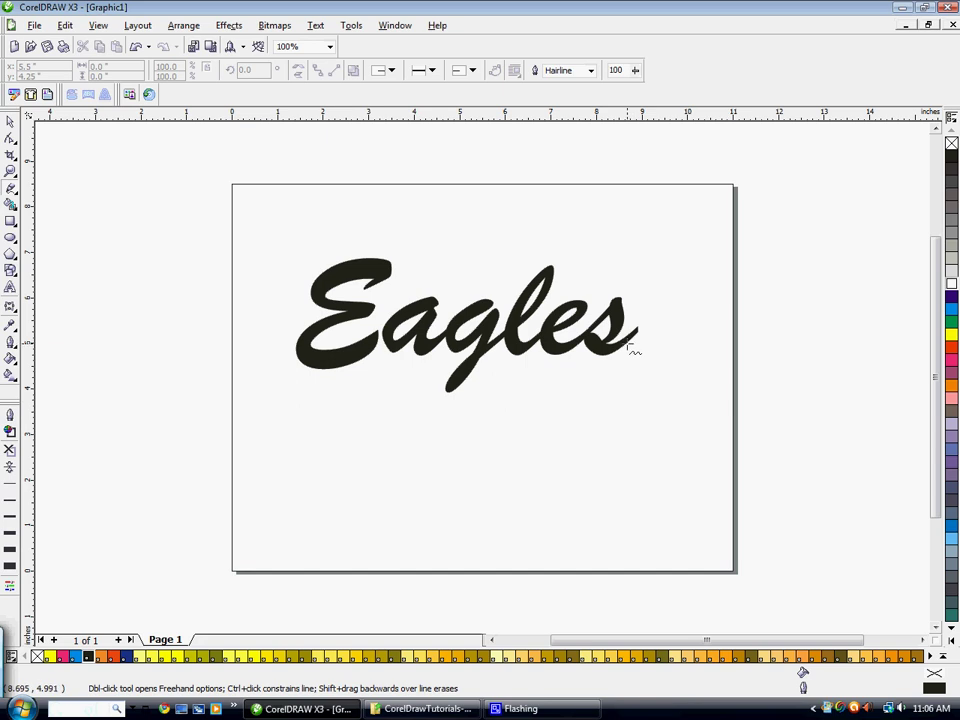
mouse_move(629, 348)
left_mouse_down()
mouse_move(639, 342)
mouse_move(632, 362)
mouse_move(578, 370)
mouse_move(403, 372)
mouse_move(331, 425)
mouse_move(352, 446)
mouse_move(489, 403)
mouse_move(614, 384)
mouse_move(652, 352)
mouse_move(649, 328)
mouse_move(634, 347)
left_mouse_up()
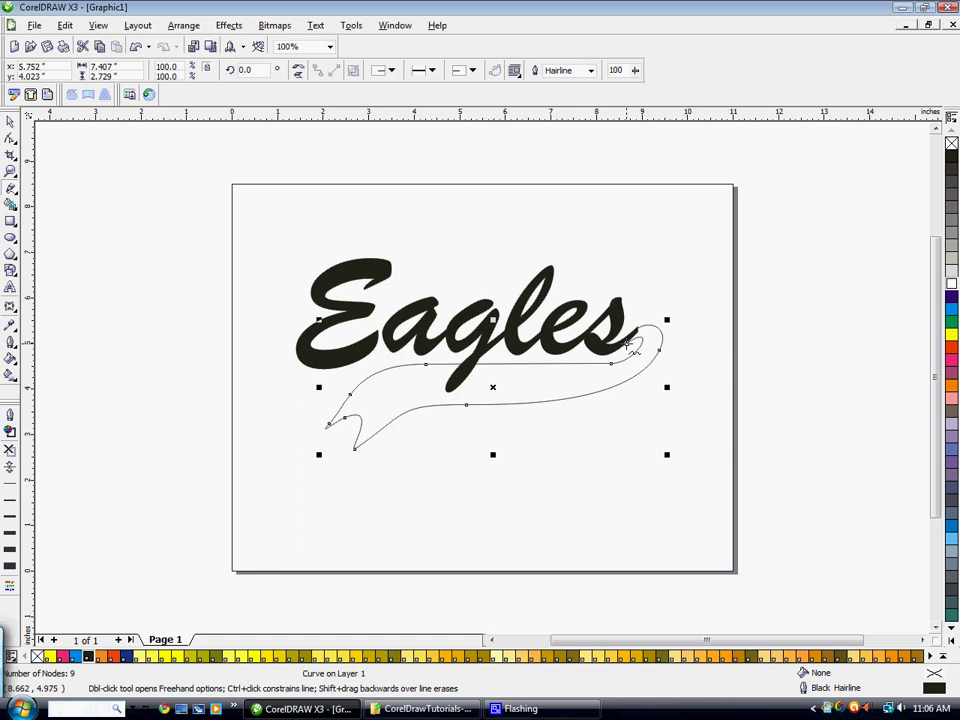
Fill the swoosh tail with PANTONE Process Black and remove its outline
left_click(9, 122)
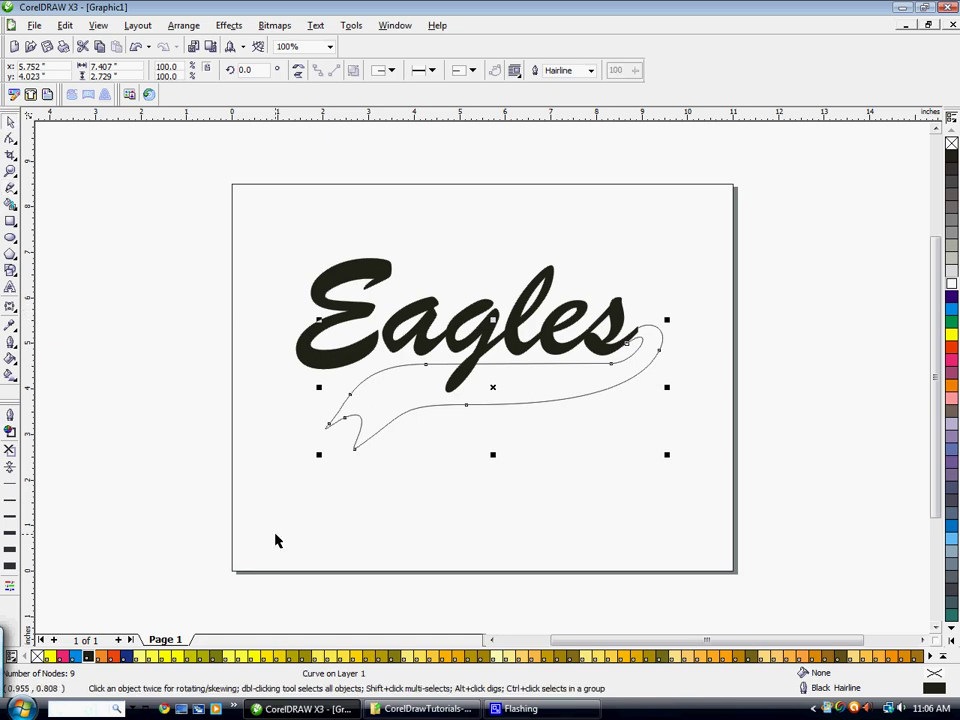
left_click(88, 656)
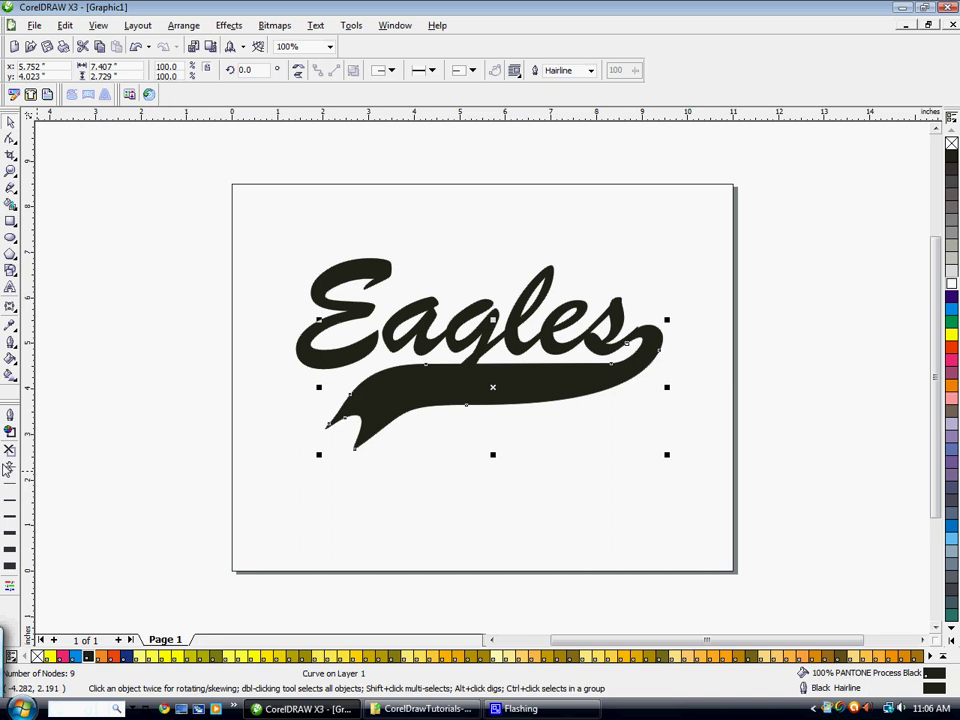
left_click(9, 340)
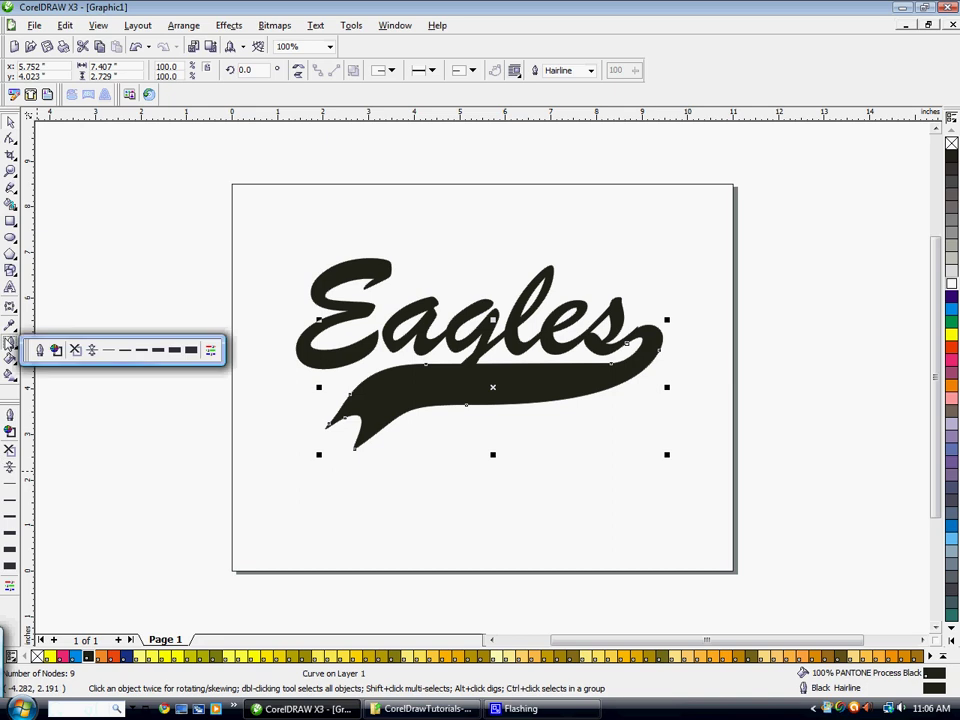
left_click(75, 350)
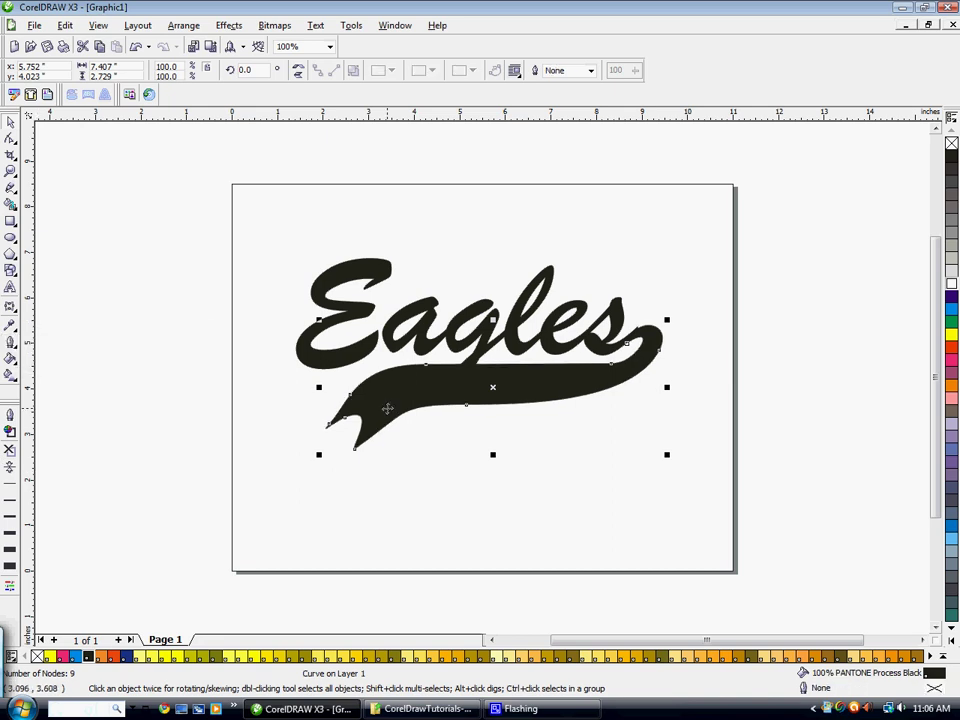
left_click(668, 421)
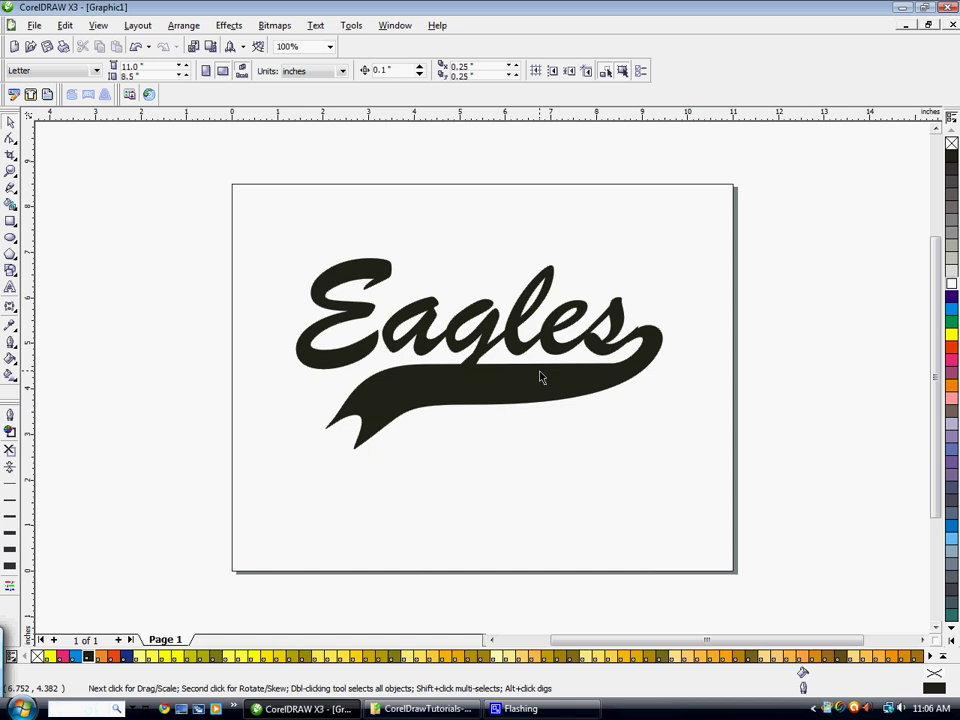
Reshape the swoosh's upper left edge with the Shape tool, moving its nodes outward and upward to widen and smooth the tail
scroll(501, 376, "up", 1)
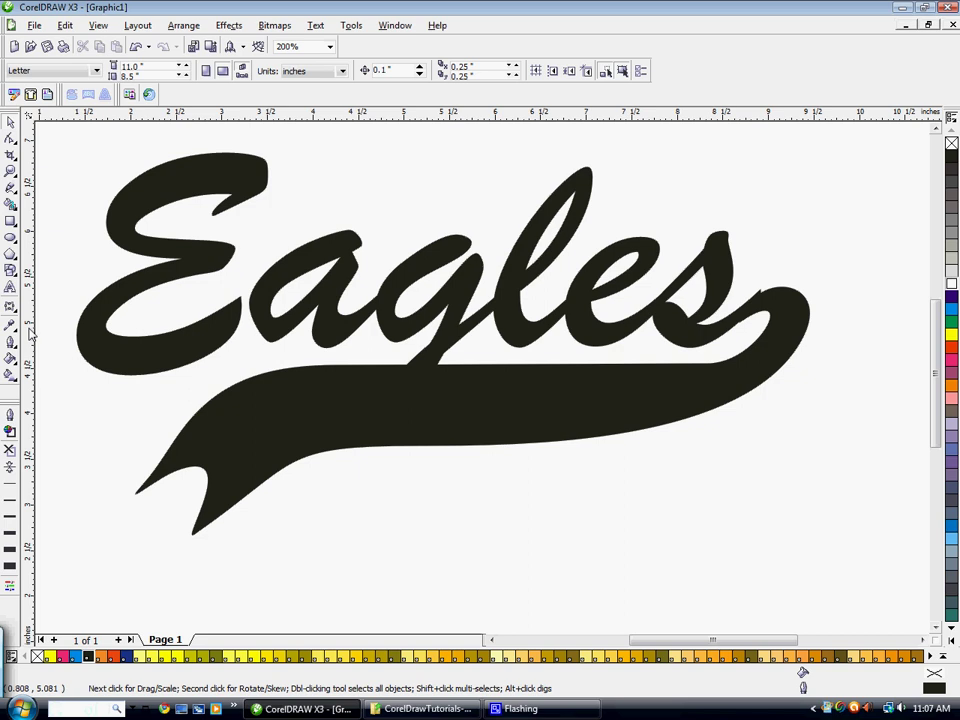
left_click(10, 141)
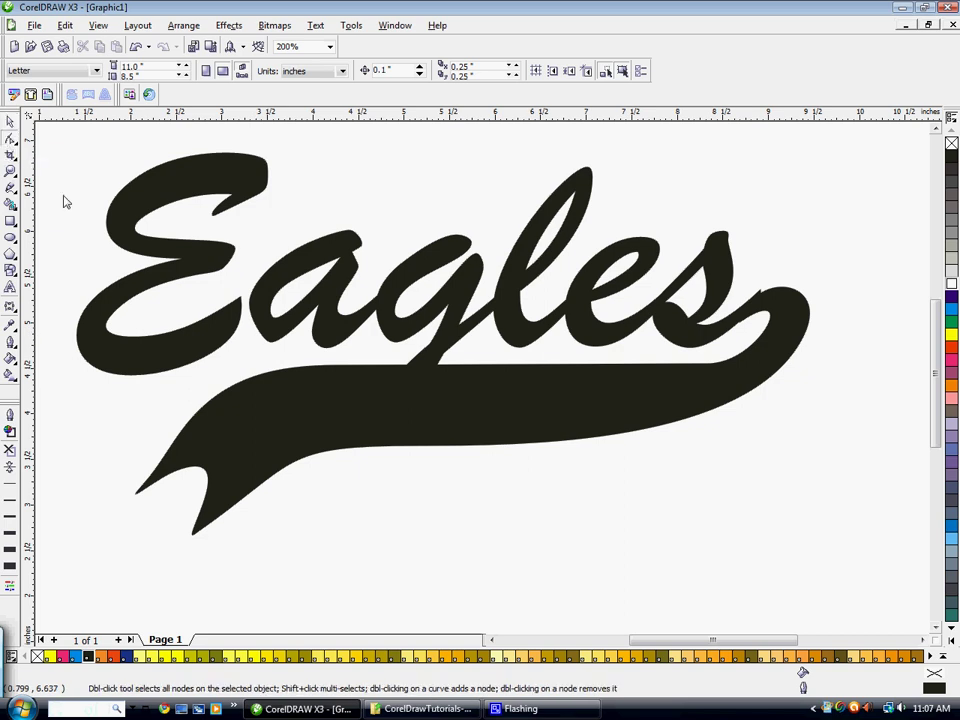
left_click(515, 404)
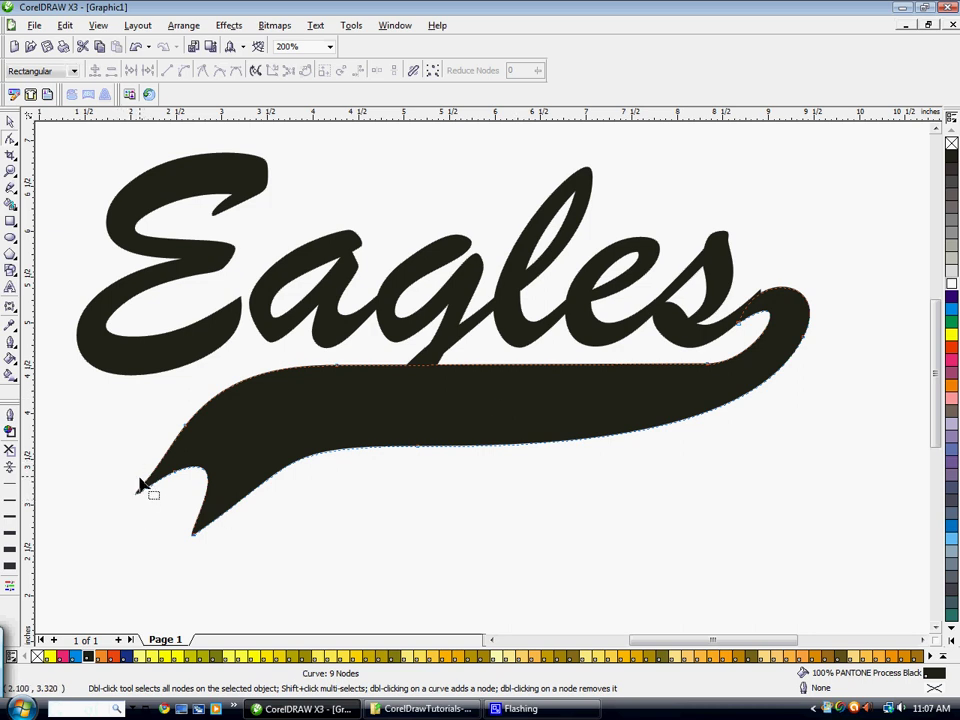
left_click_drag(141, 485, 118, 447)
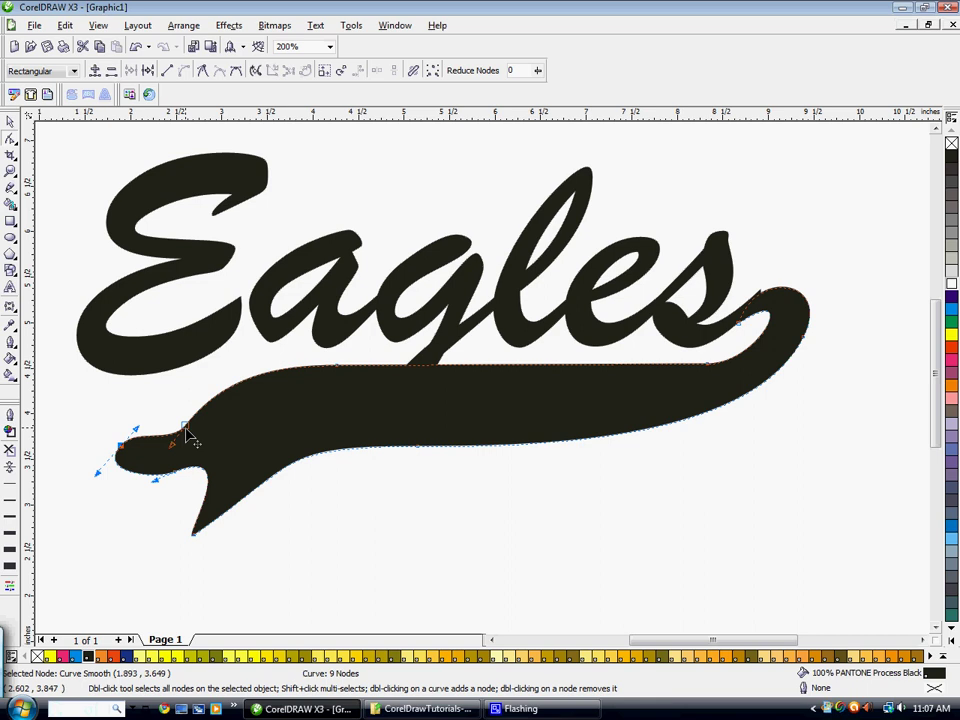
left_click_drag(189, 439, 183, 399)
left_click_drag(222, 355, 229, 373)
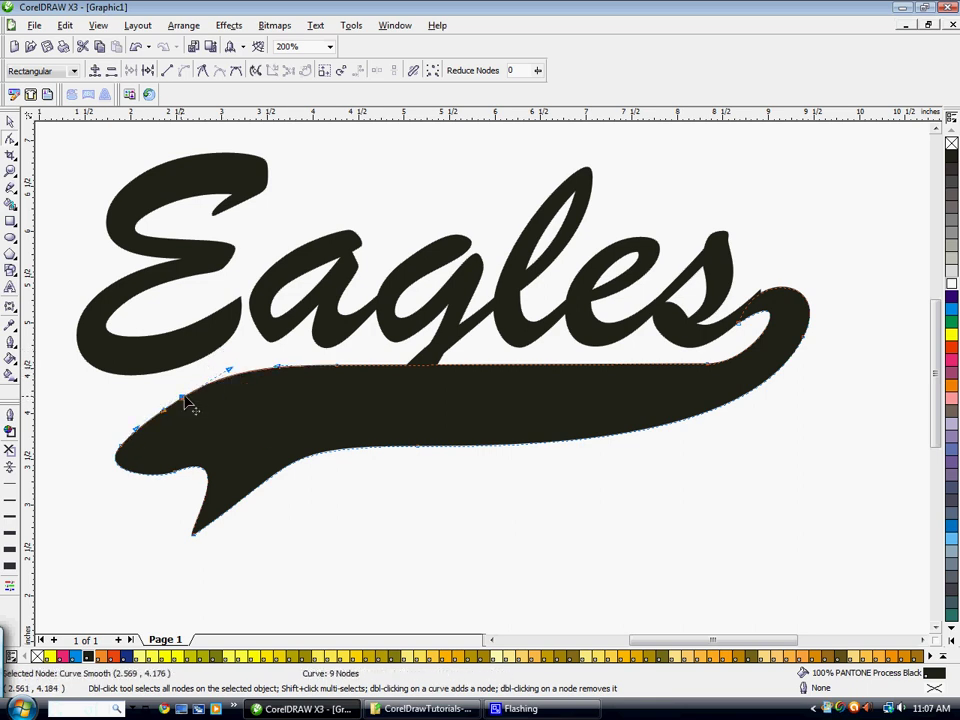
left_click_drag(181, 397, 185, 393)
mouse_move(122, 452)
left_mouse_down()
mouse_move(108, 442)
mouse_move(133, 433)
mouse_move(123, 421)
mouse_move(127, 435)
left_mouse_up()
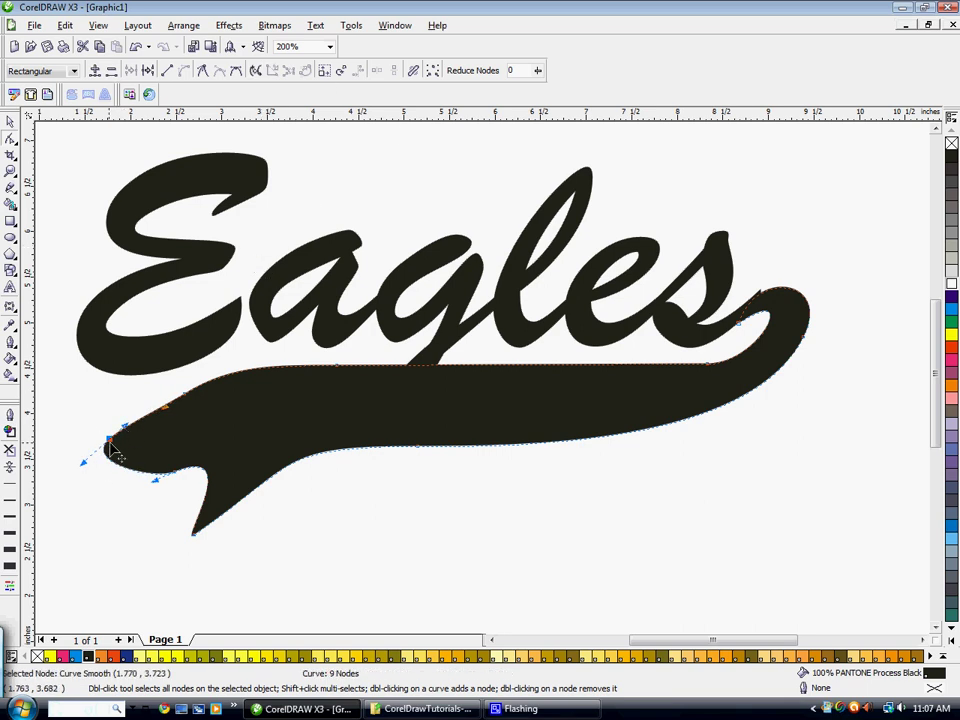
Make the tail's upper left tip a sharp cusp and reshape the end into a shallow inward curve down to the lower tip
left_click(201, 73)
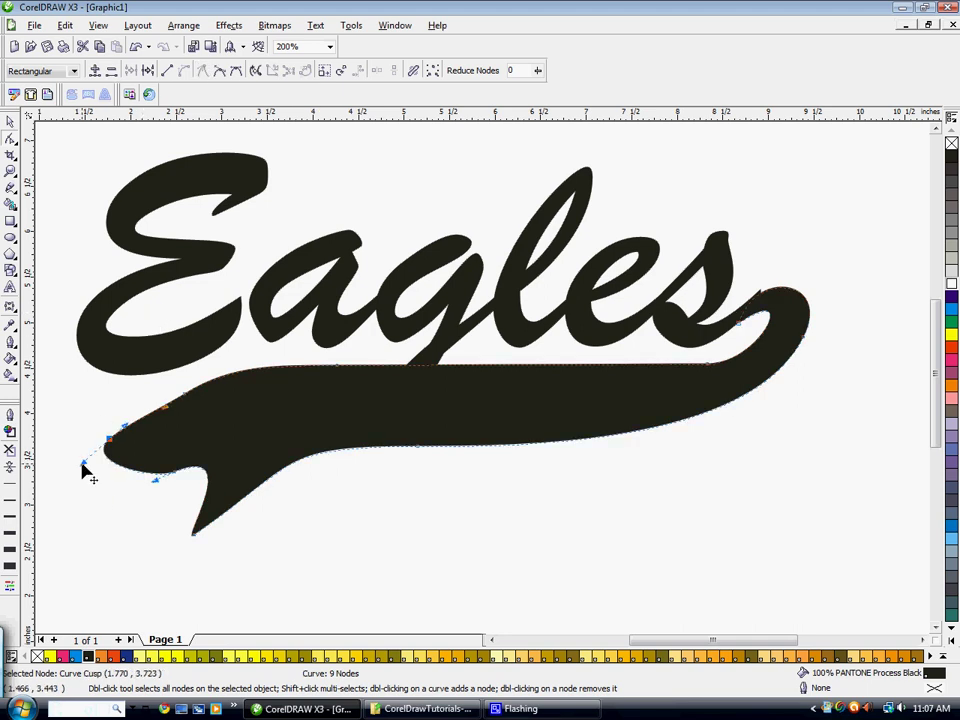
left_click_drag(83, 463, 190, 480)
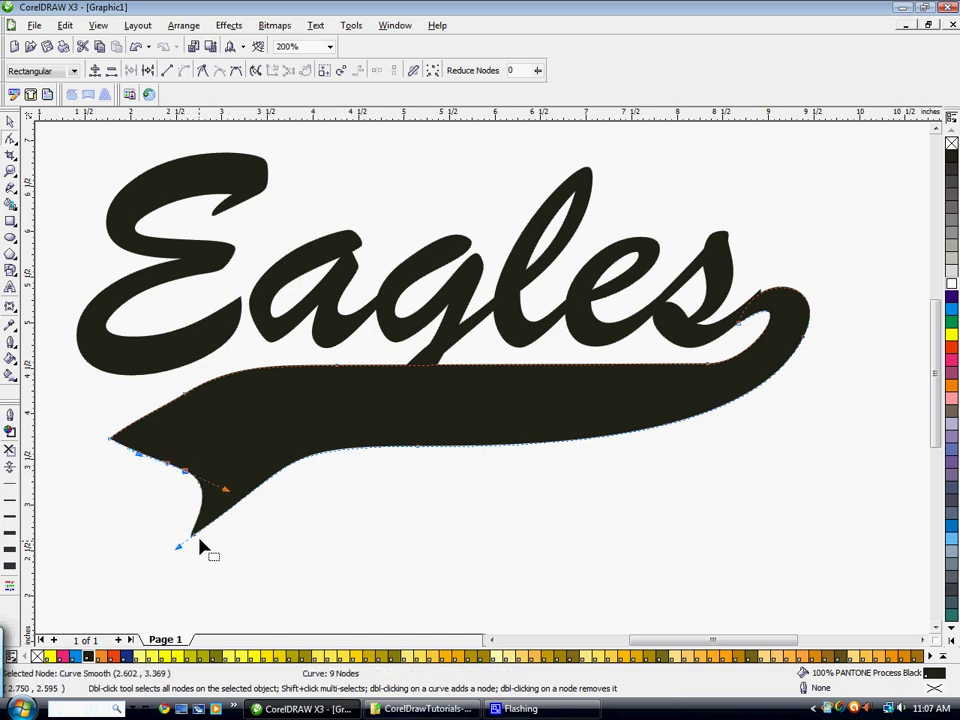
left_click_drag(195, 536, 205, 490)
left_click(202, 74)
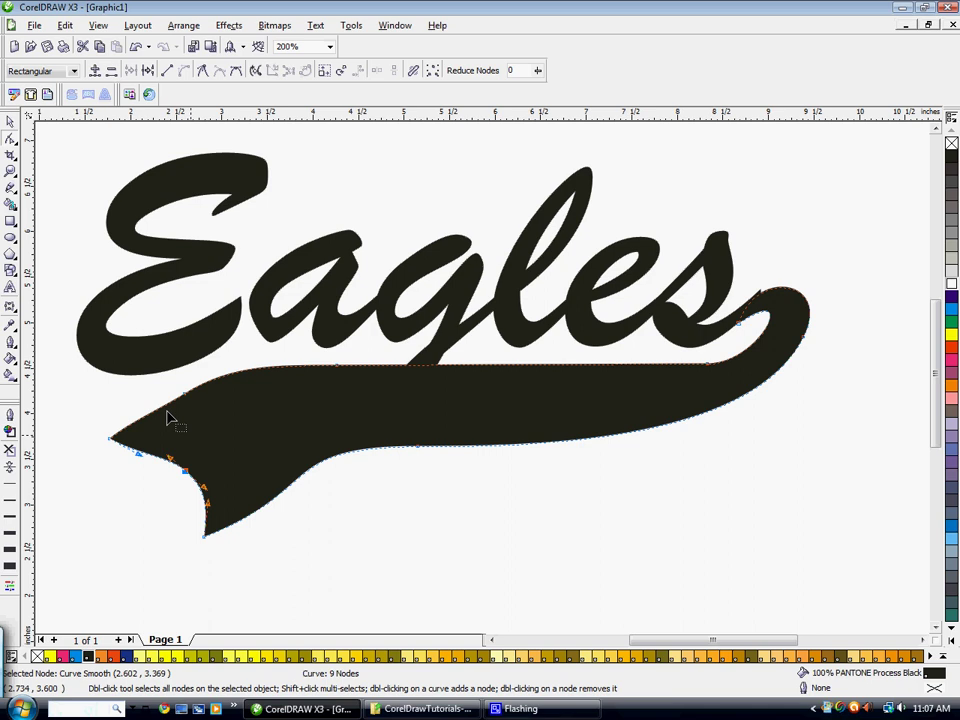
Smooth the swoosh's bottom edge by moving its middle node toward the right and adjusting the adjoining curve handles
left_click(420, 448)
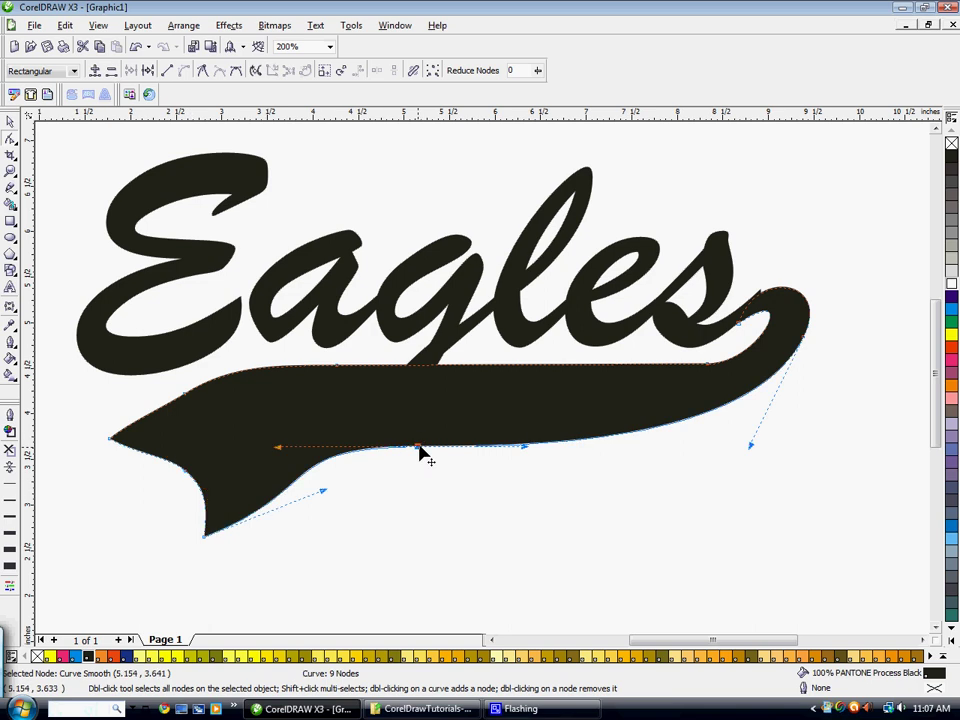
left_click_drag(420, 448, 484, 451)
left_click_drag(341, 452, 340, 463)
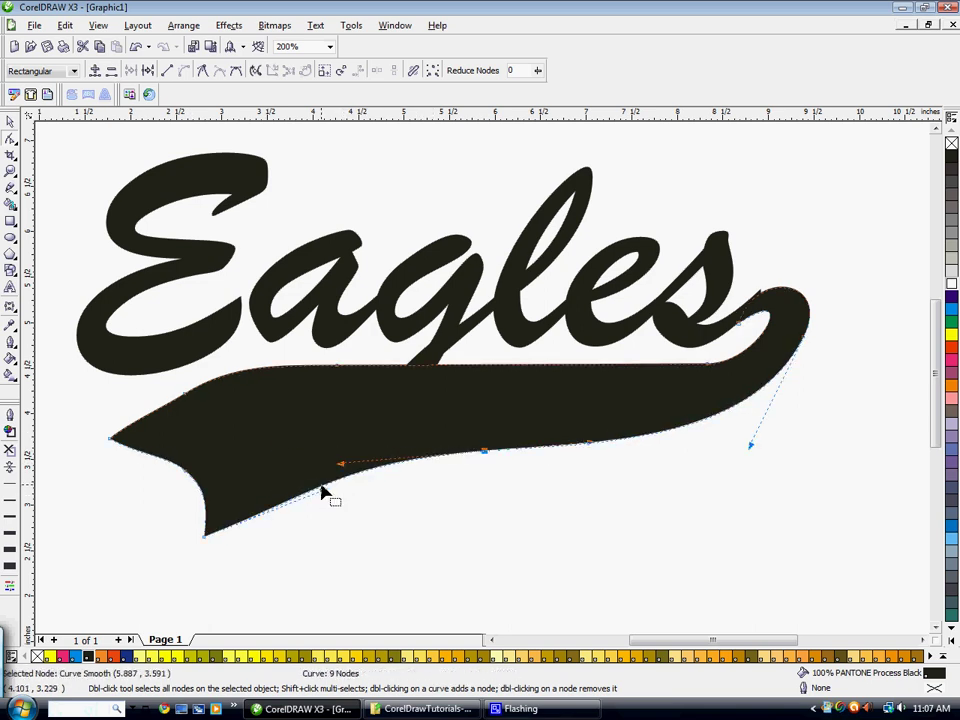
left_click(318, 491)
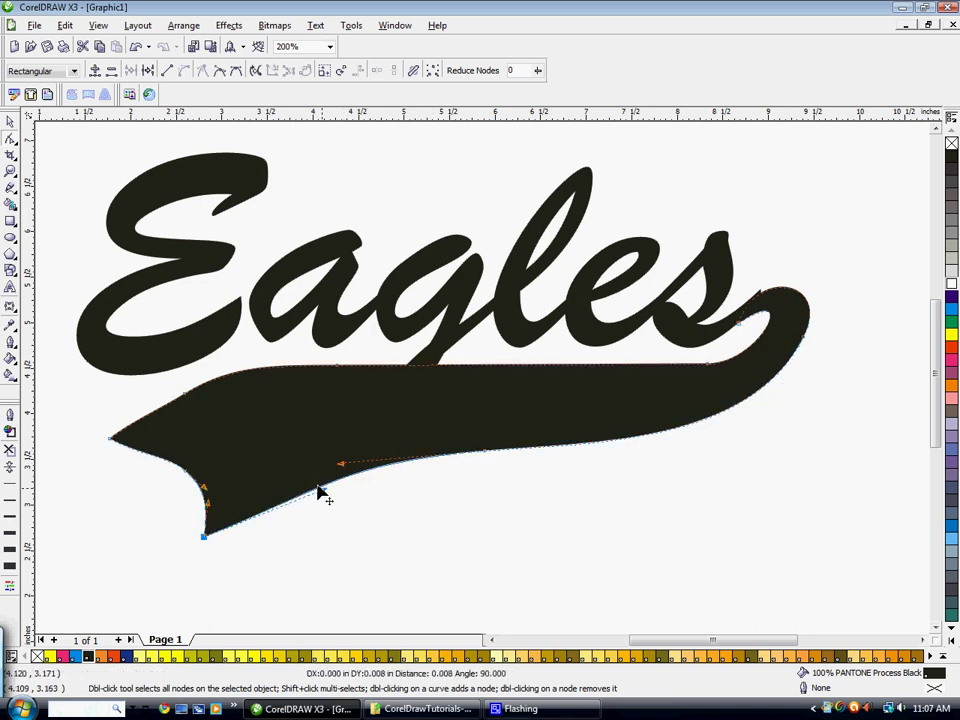
Slim the curl at the swoosh's right end and add a node where it joins the "s", adjusting its curve
left_click(801, 338)
left_click_drag(797, 332, 791, 320)
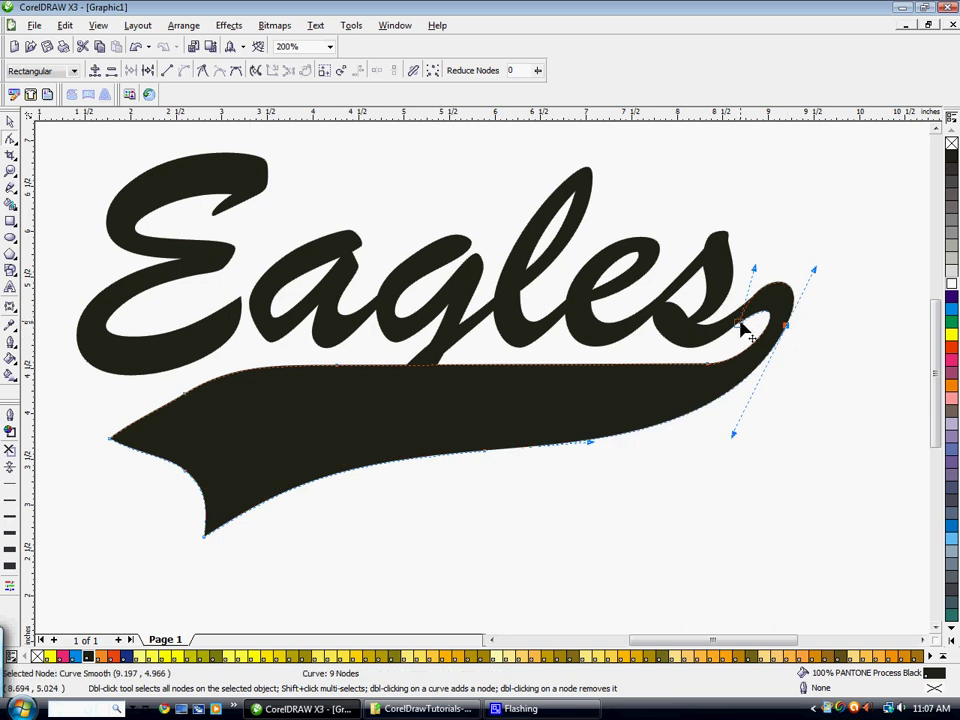
left_click(753, 312)
double_click(751, 306)
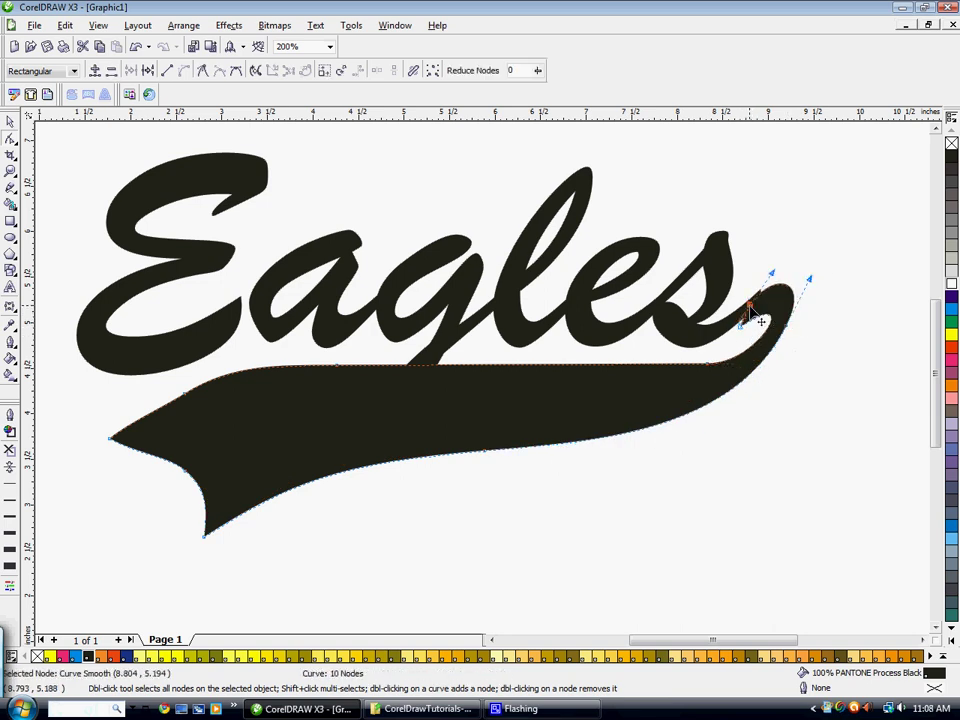
left_click_drag(749, 305, 783, 293)
left_click(749, 300)
left_click(743, 313)
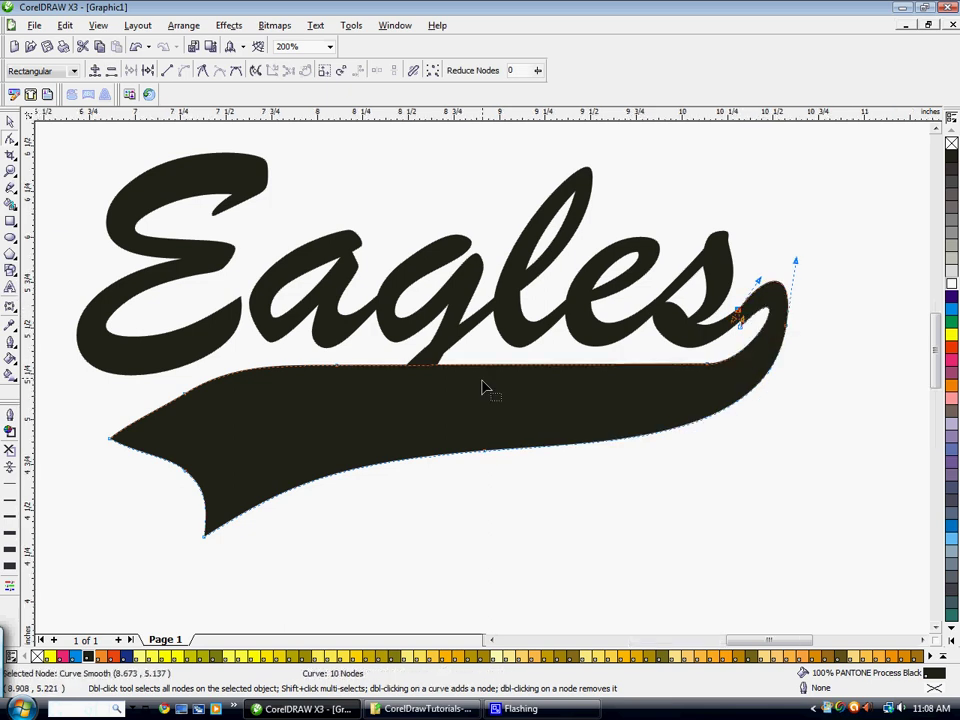
Refine the nodes and handles where the curl meets the "s", using a cusp node to blend the swoosh into the letter
scroll(482, 387, "up", 2)
left_click_drag(408, 463, 415, 412)
scroll(435, 400, "down", 3)
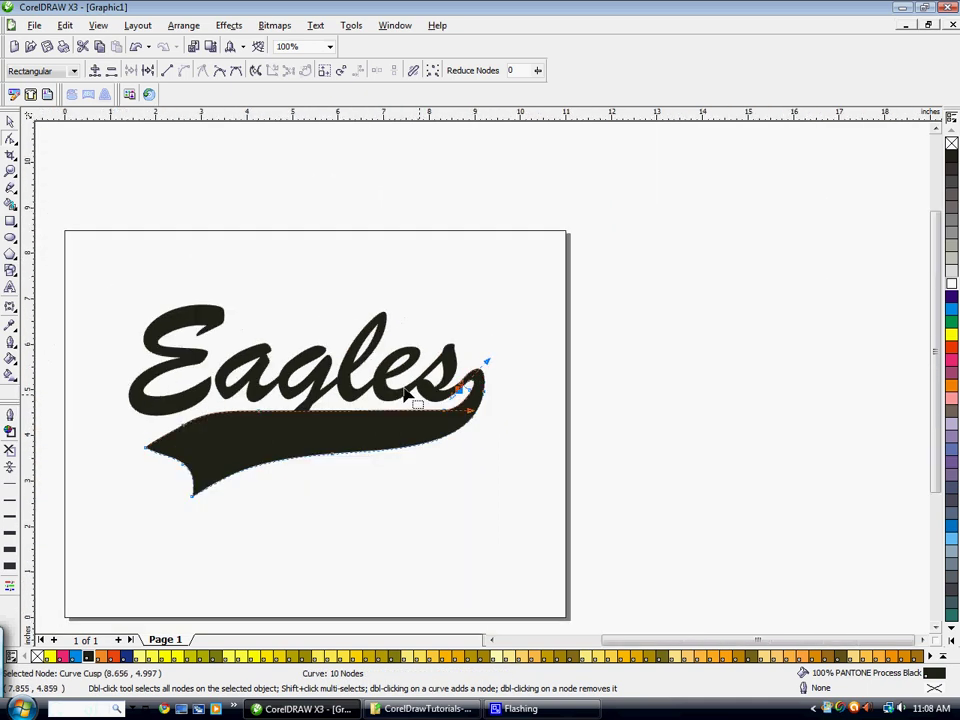
scroll(525, 379, "up", 2)
left_click_drag(573, 318, 574, 330)
scroll(484, 385, "down", 1)
scroll(484, 385, "down", 1)
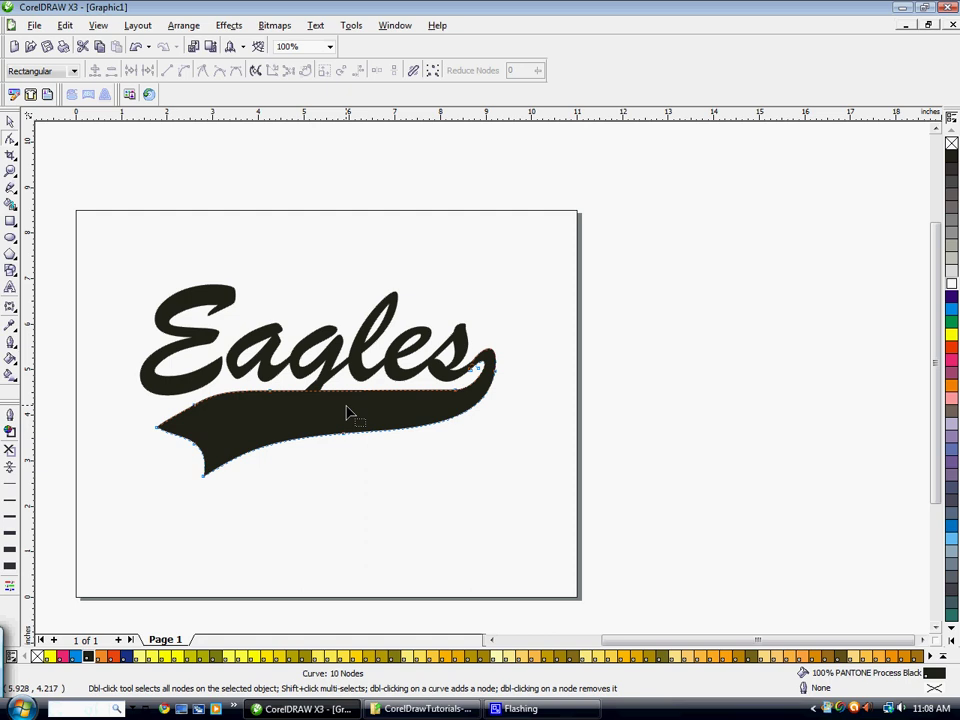
Raise the swoosh's left tip slightly and remove the smooth node on the upper edge beside it
left_click_drag(155, 436, 152, 428)
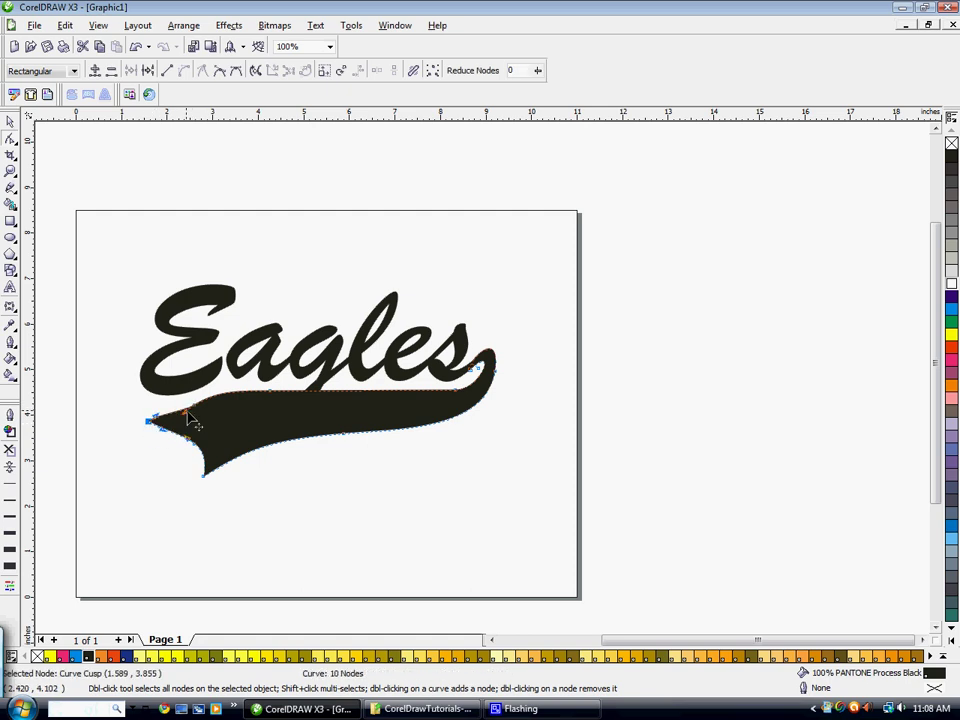
scroll(197, 407, "up", 1)
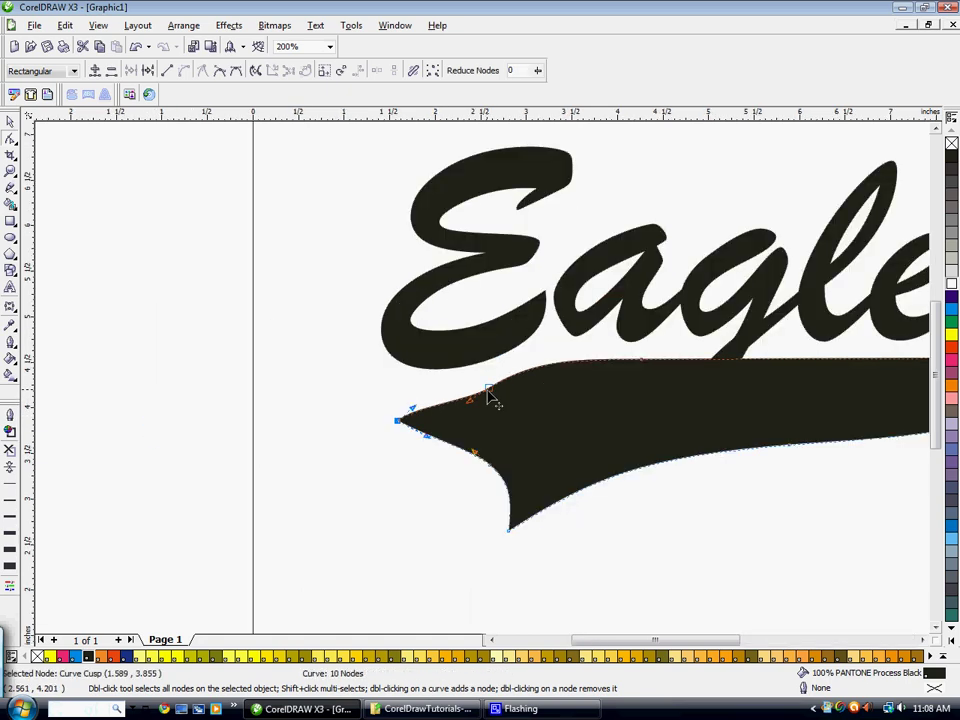
left_click(488, 388)
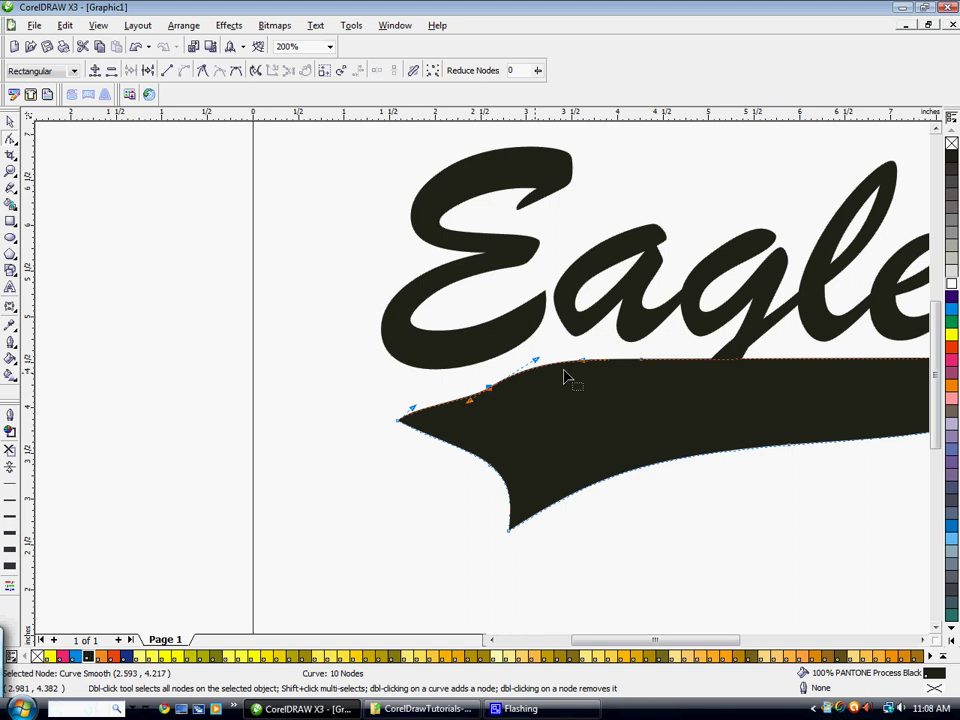
key("Delete")
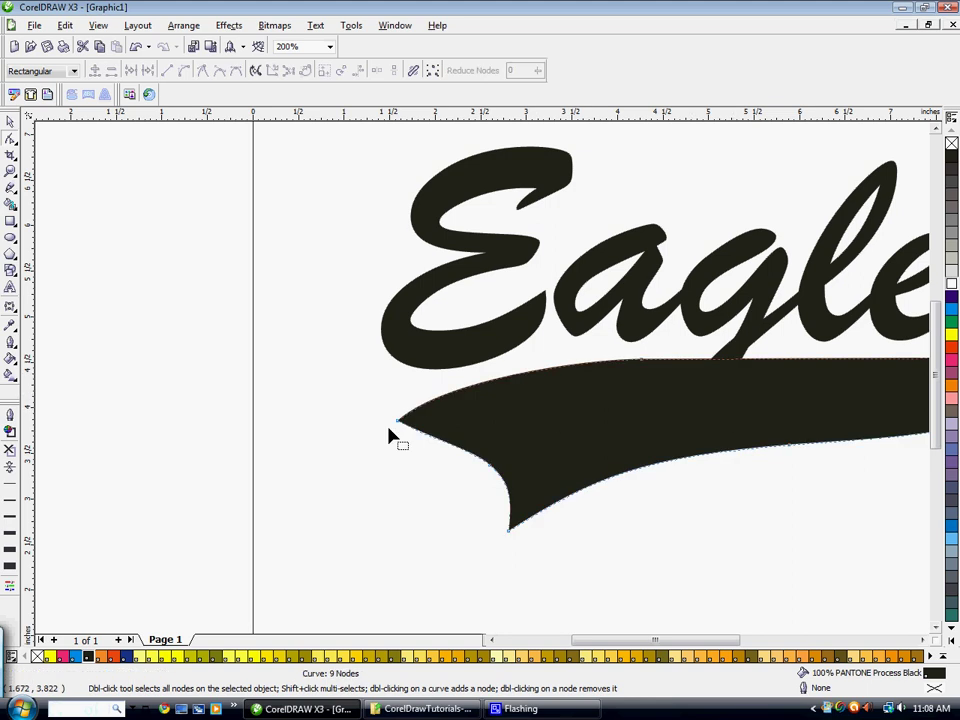
Nudge the swoosh's left tip outward and bend the upper edge beside it into one smooth arc, then deselect the shape
left_click_drag(398, 420, 393, 416)
left_click_drag(439, 377, 484, 369)
left_click(479, 435)
scroll(480, 435, "down", 2)
scroll(484, 389, "up", 1)
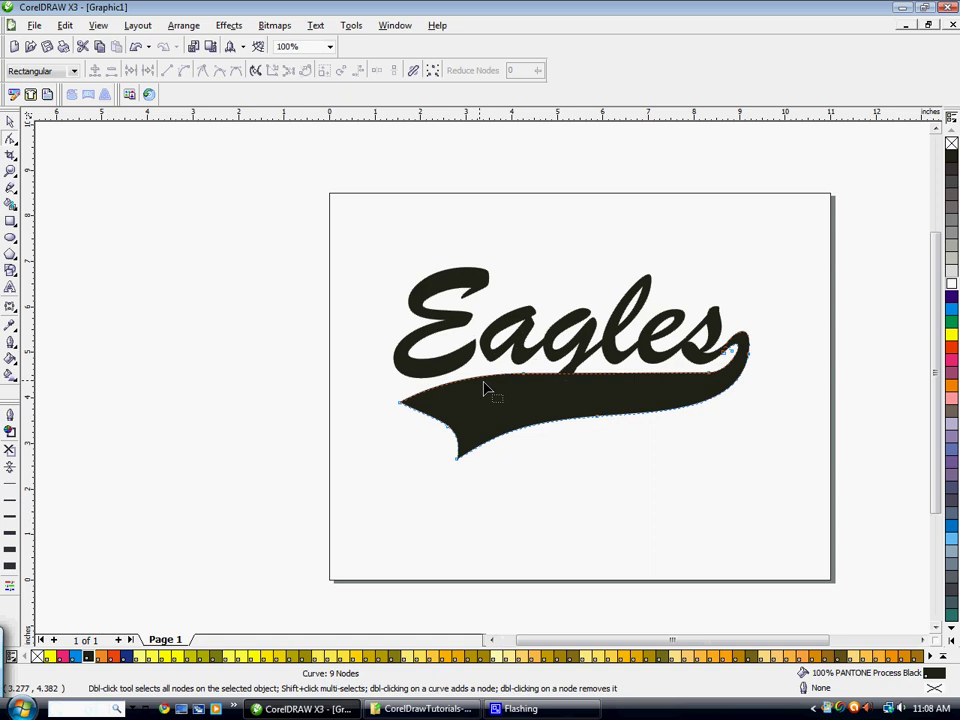
left_click(10, 121)
left_click(124, 199)
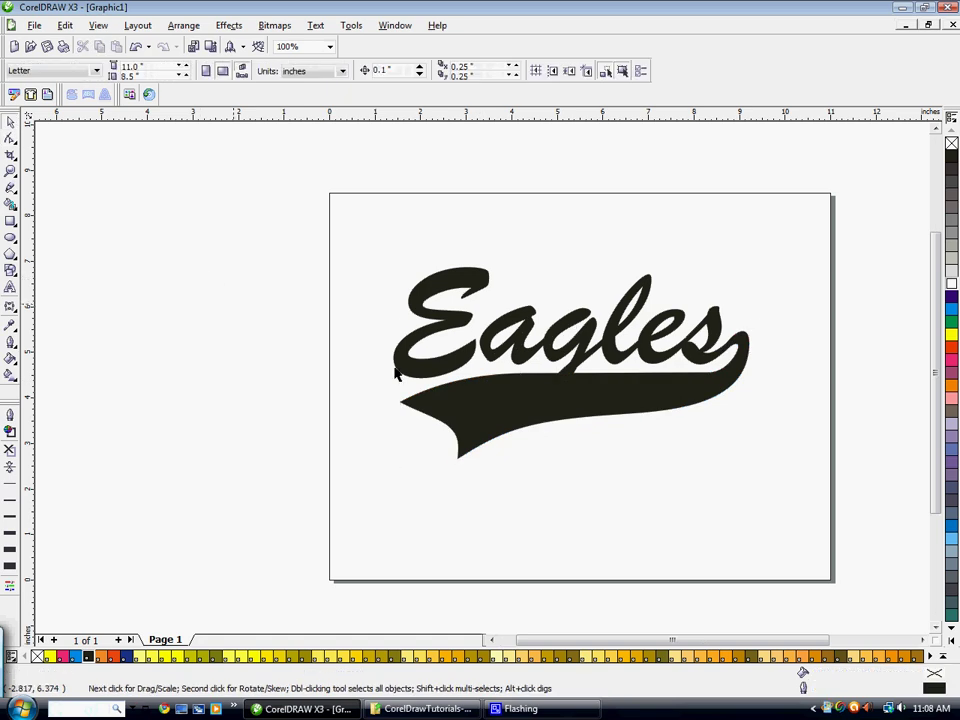
Add the artistic text "BASEBALL" in 24 pt Arial below the swoosh
scroll(484, 385, "up", 1)
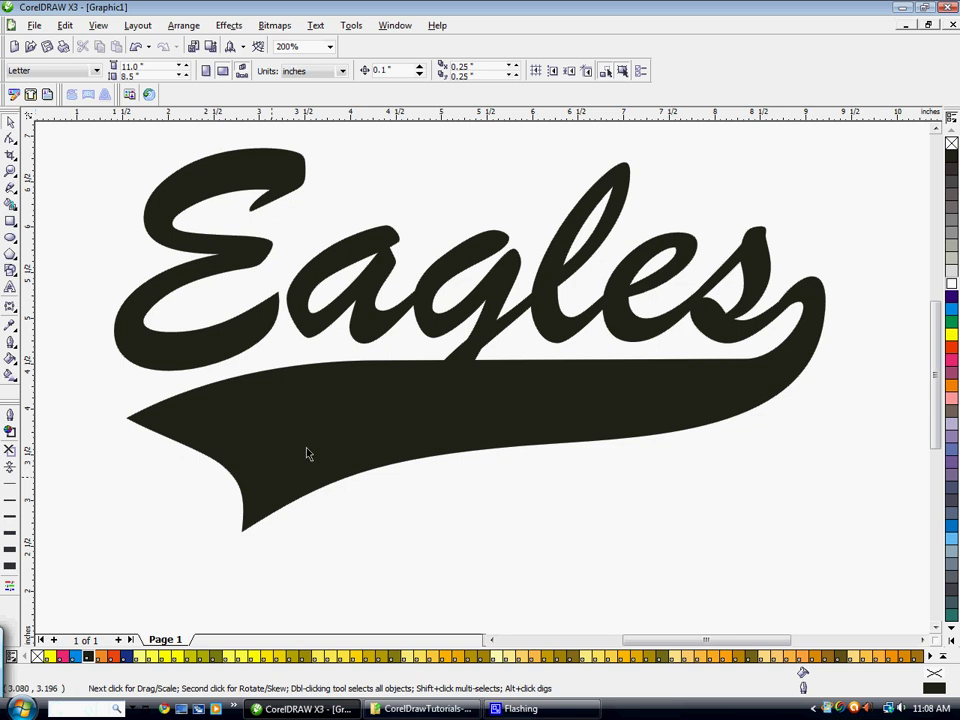
left_click(11, 288)
left_click(439, 527)
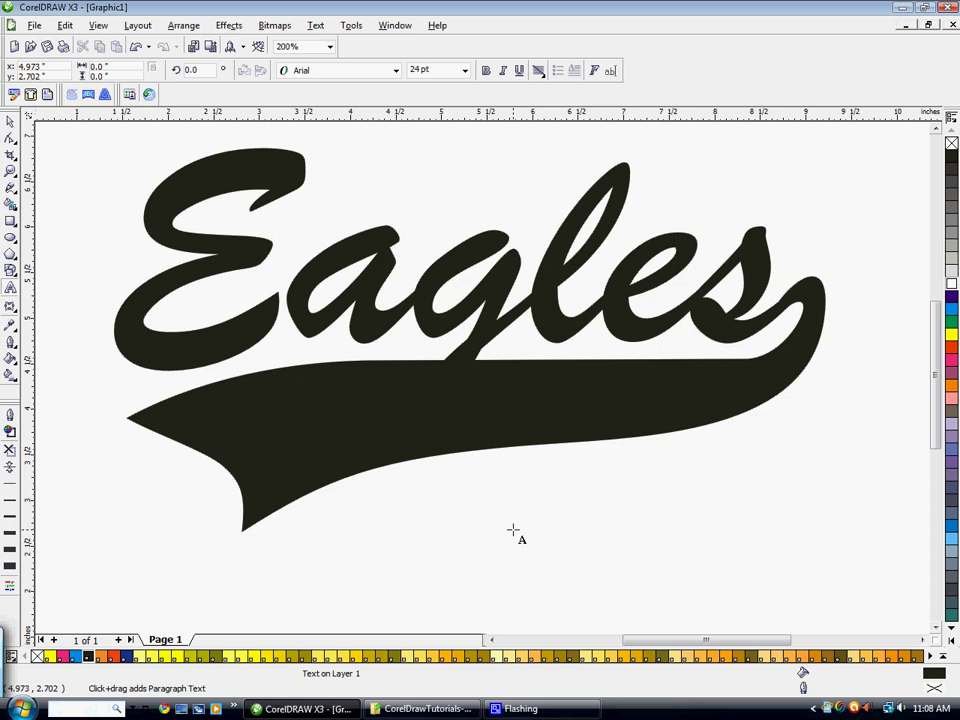
type("BASEB")
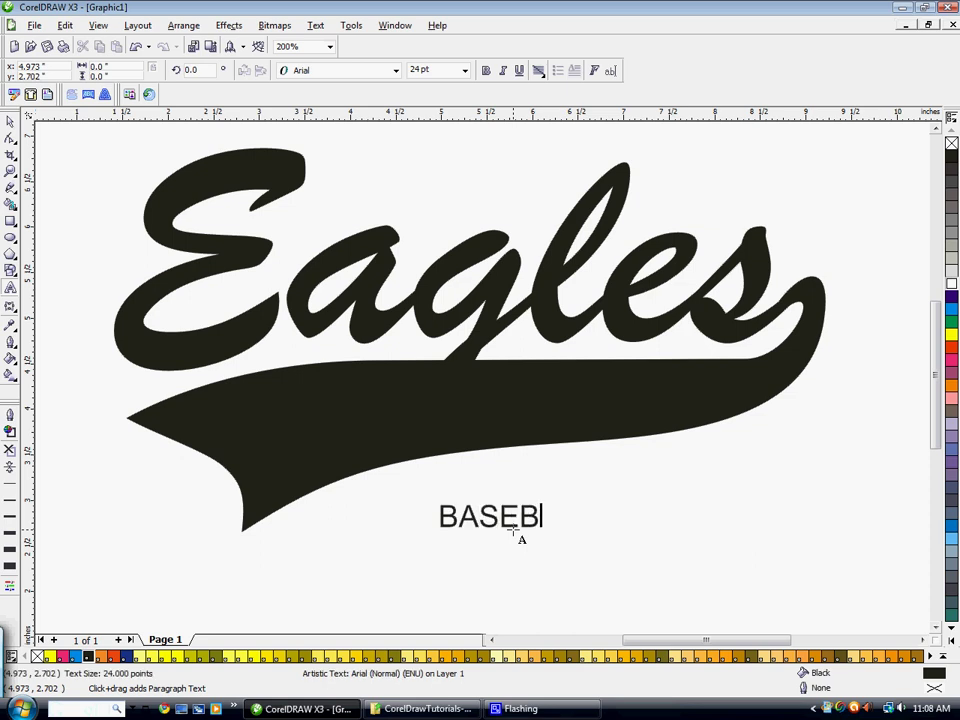
type("ALL")
key("ctrl+space")
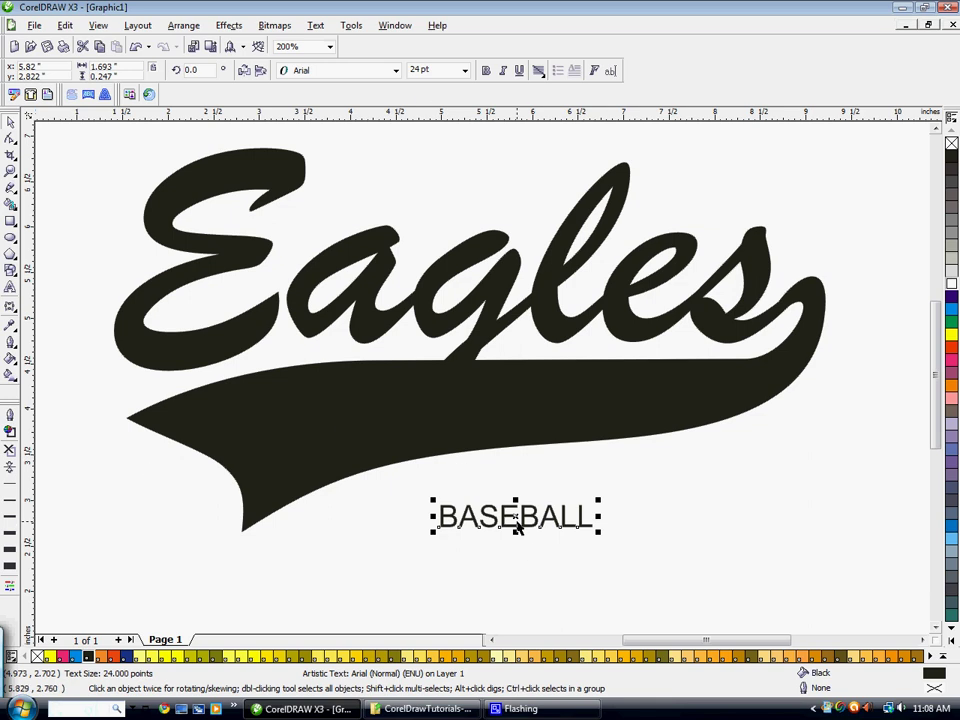
Move the BASEBALL text onto the swoosh and format it in white Machine BT
left_click_drag(517, 527, 457, 416)
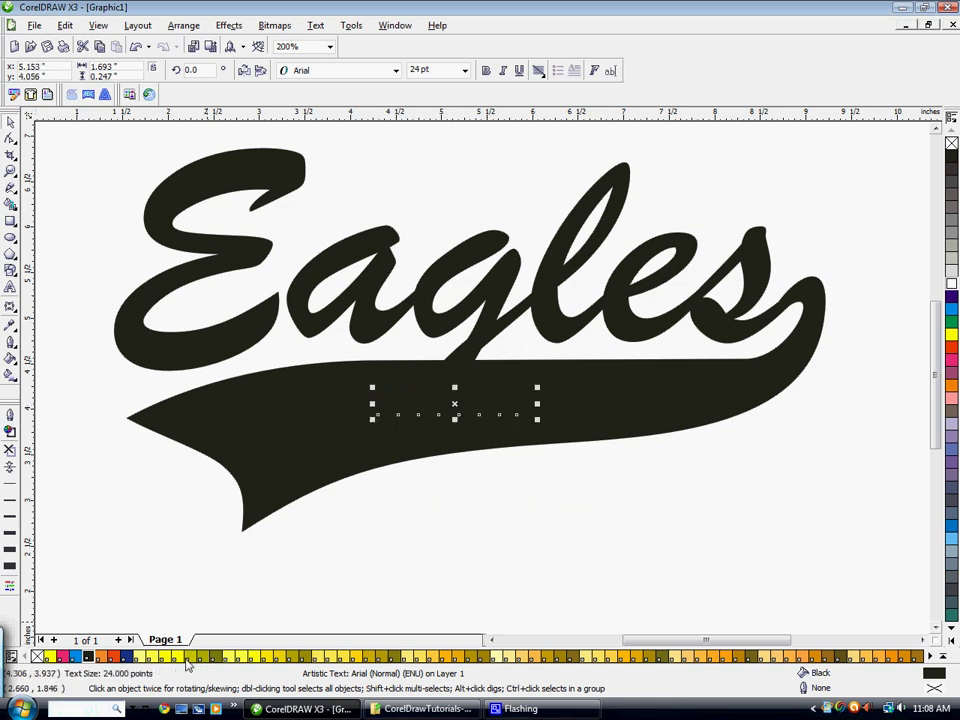
left_click(952, 283)
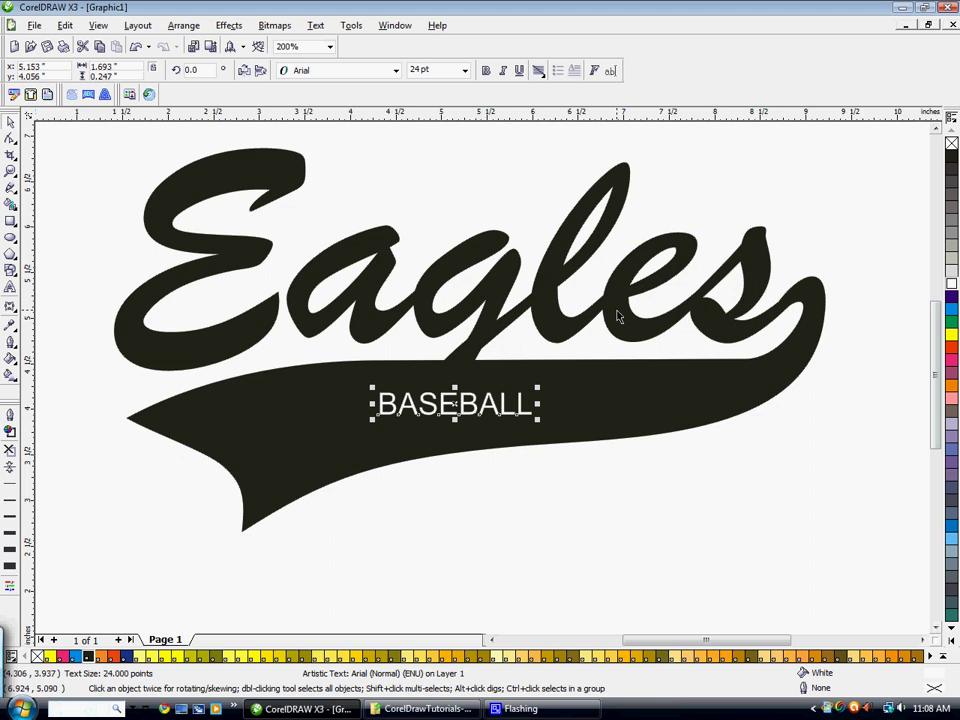
left_click(395, 71)
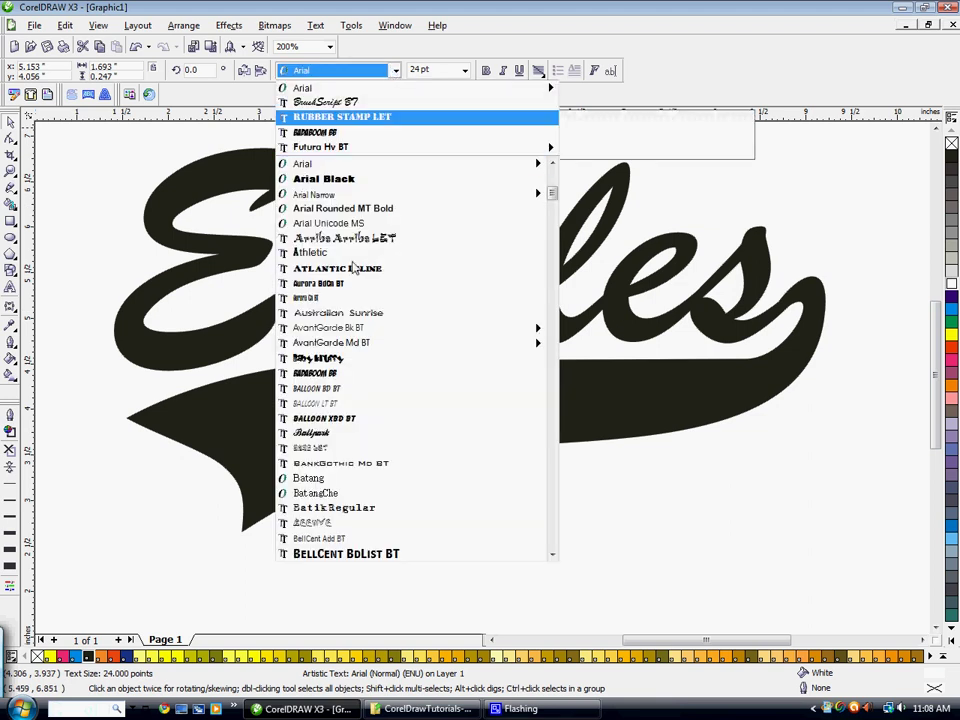
type("Machine BT")
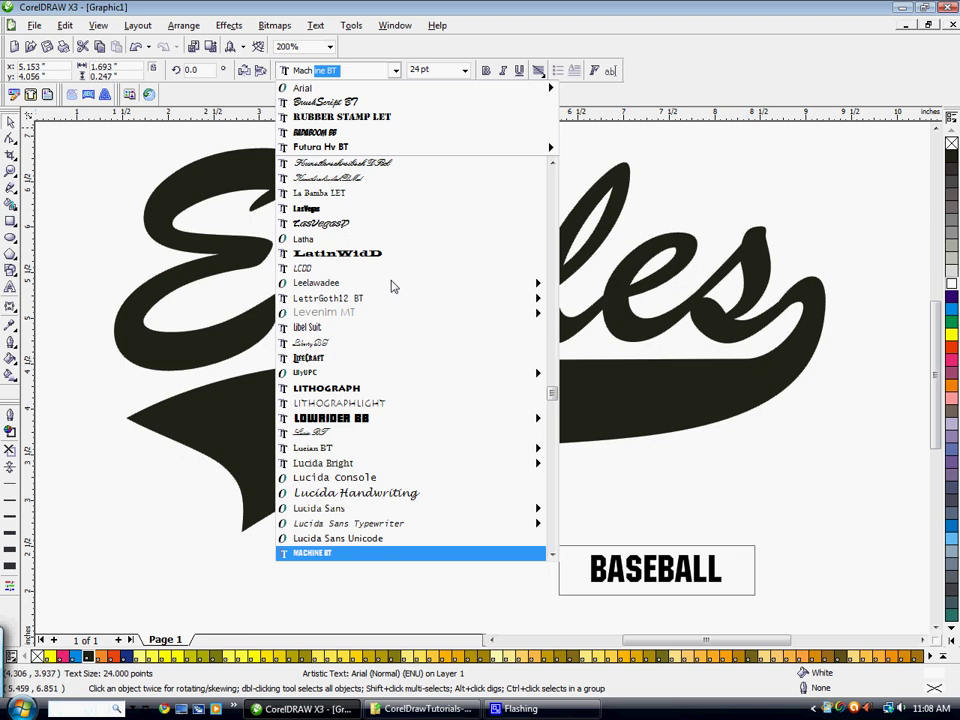
key("Return")
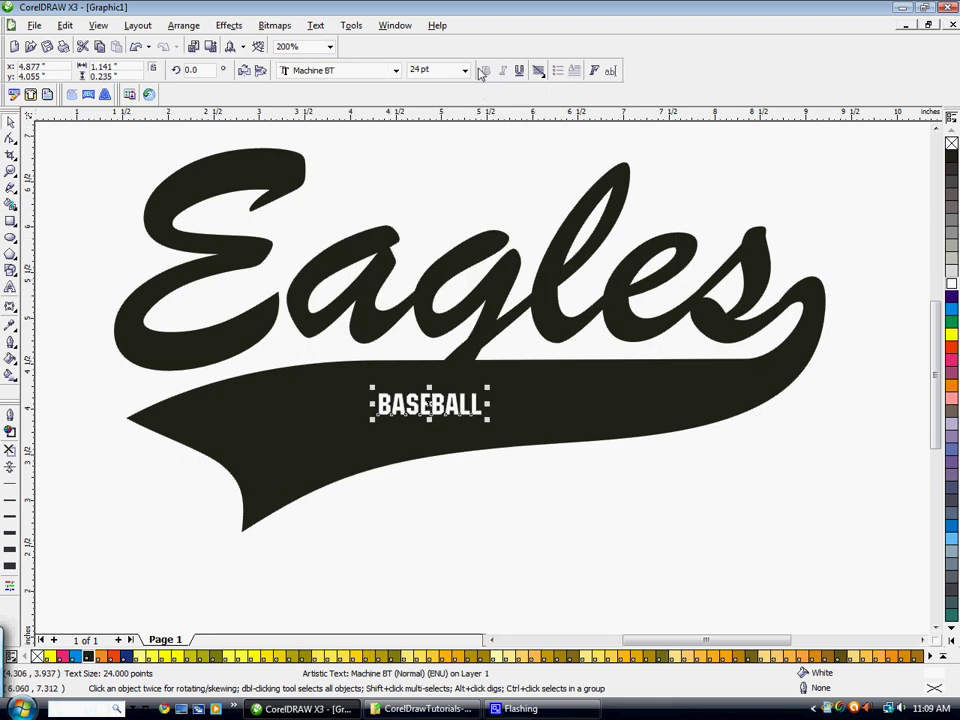
Enlarge the BASEBALL text to about 57.8 pt and position it within the swoosh's left half
left_click_drag(489, 389, 657, 361)
left_click_drag(546, 385, 429, 415)
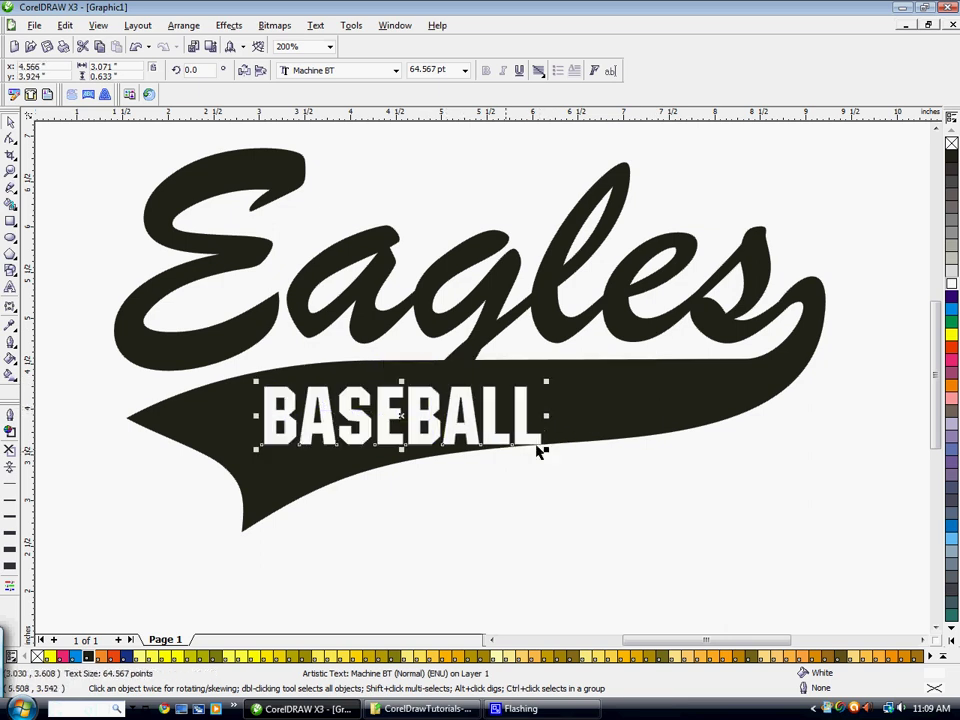
left_click_drag(548, 381, 516, 388)
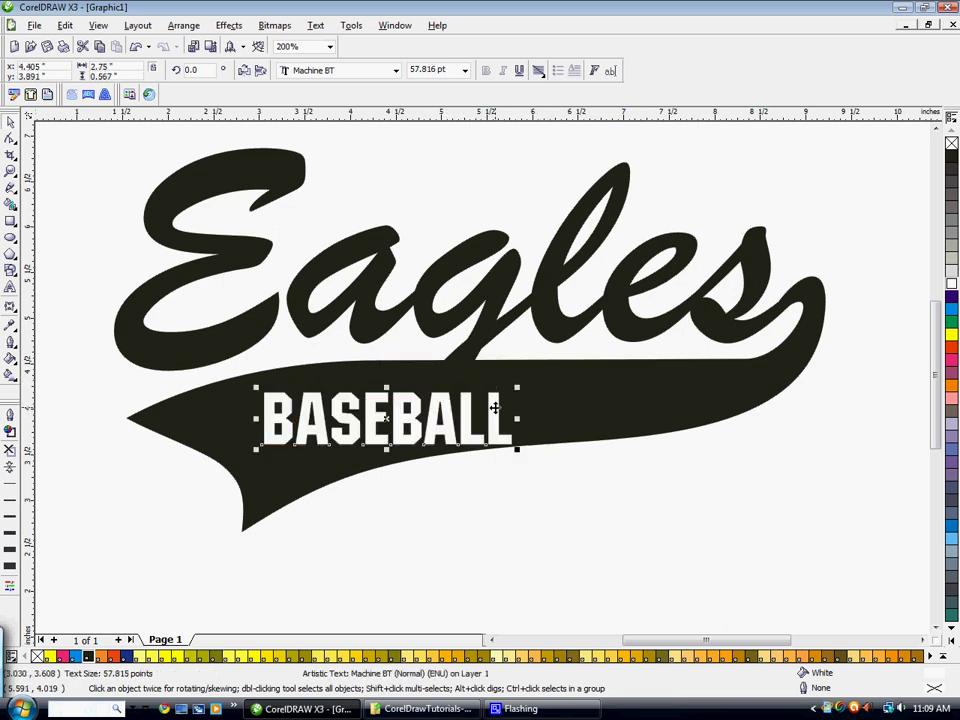
left_click_drag(370, 399, 384, 385)
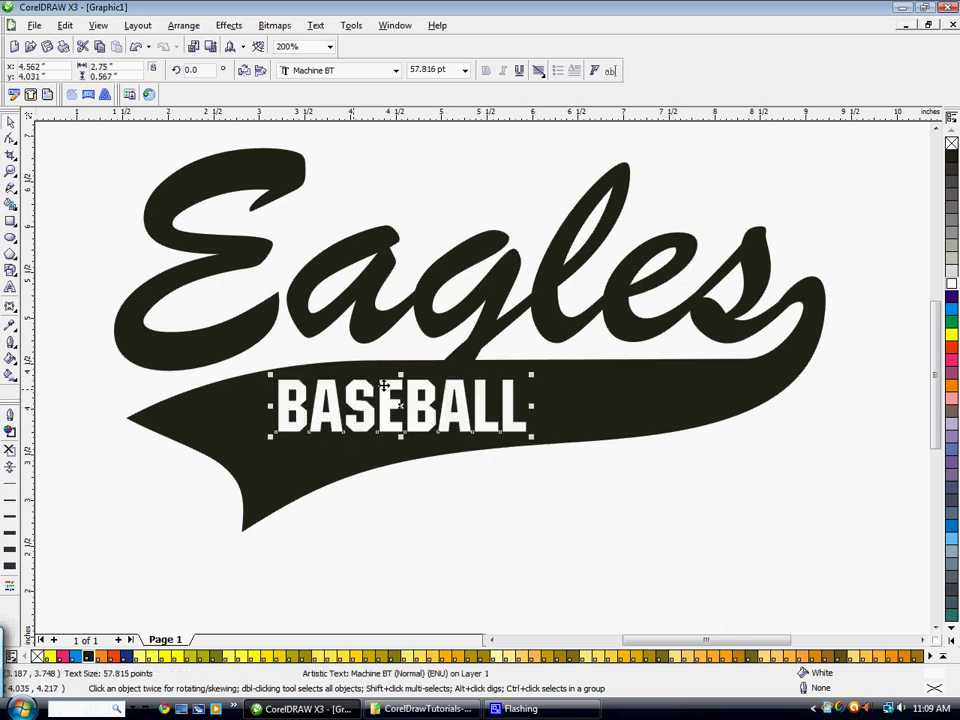
Insert a space between each pair of letters in BASEBALL to spread the word along the swoosh
double_click(314, 408)
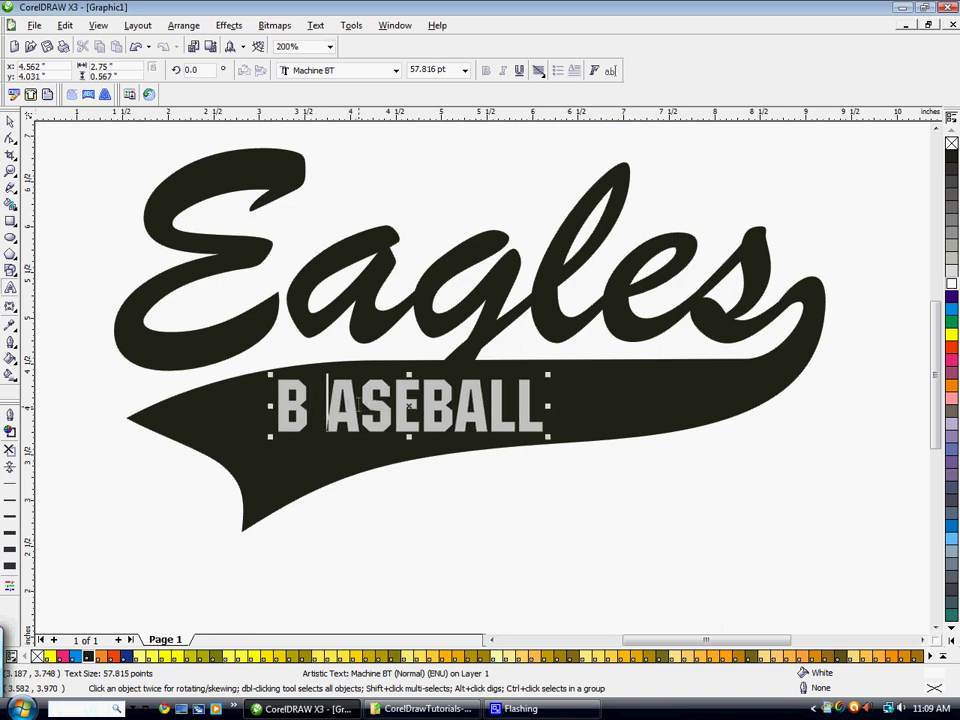
key("Right")
key("Right")
key("Right")
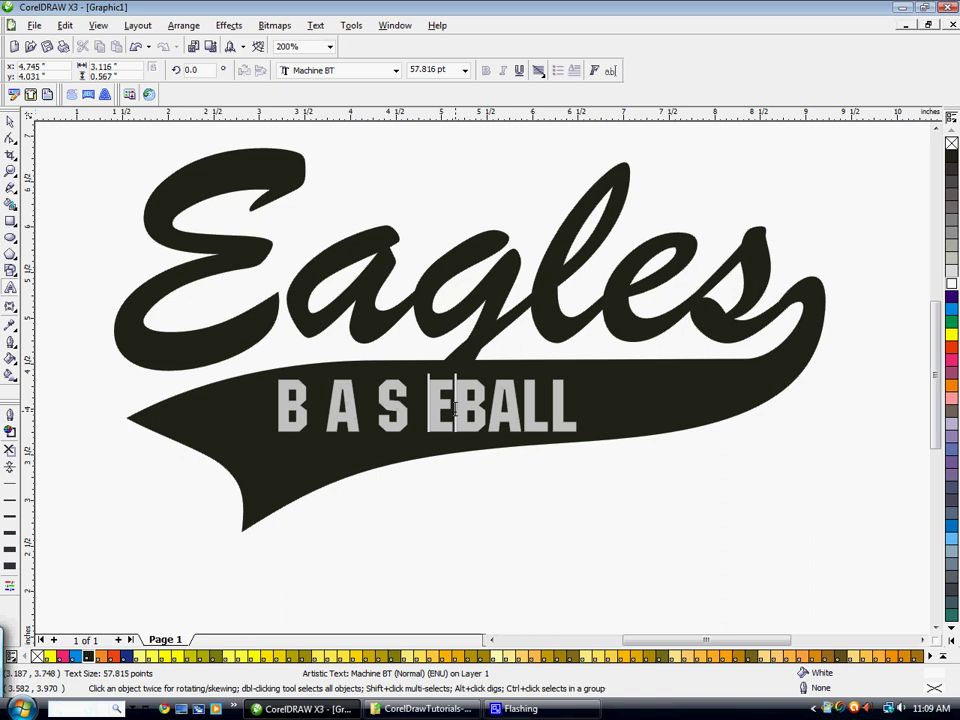
key("Right")
key("Right")
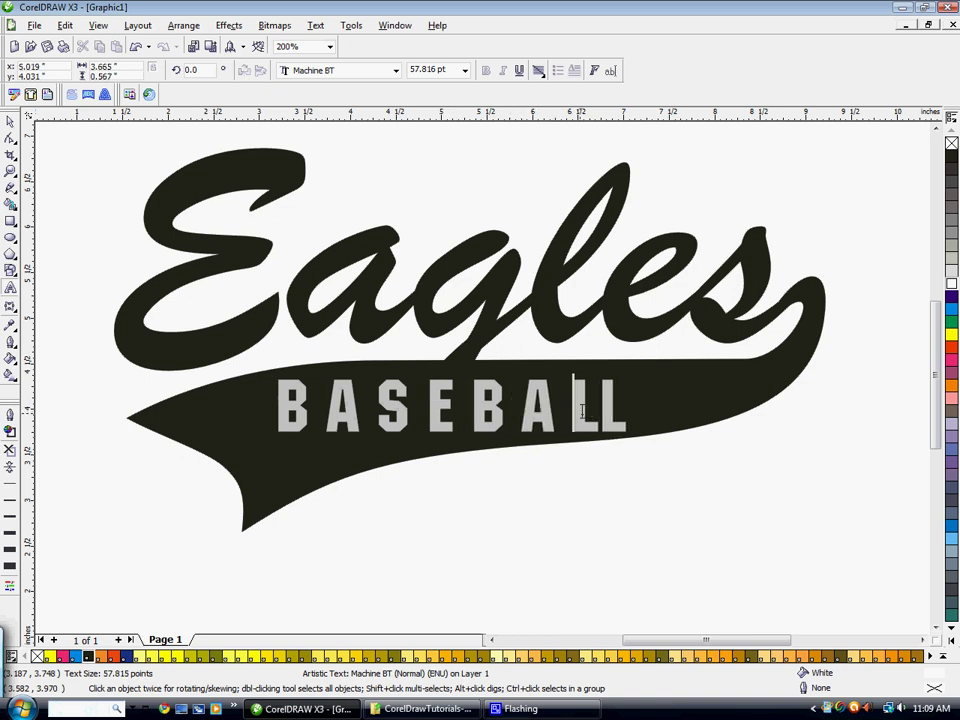
key("Right")
Shift the spaced BASEBALL text up and to the right, and stretch its left side to about 4.65 inches wide
left_click(10, 121)
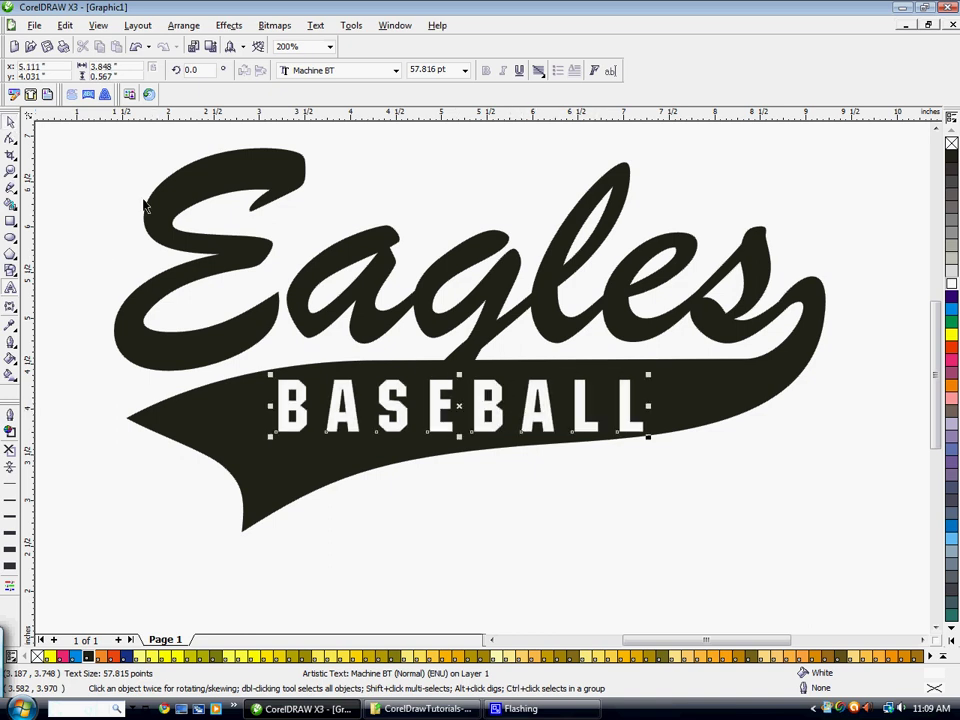
left_click_drag(624, 404, 648, 394)
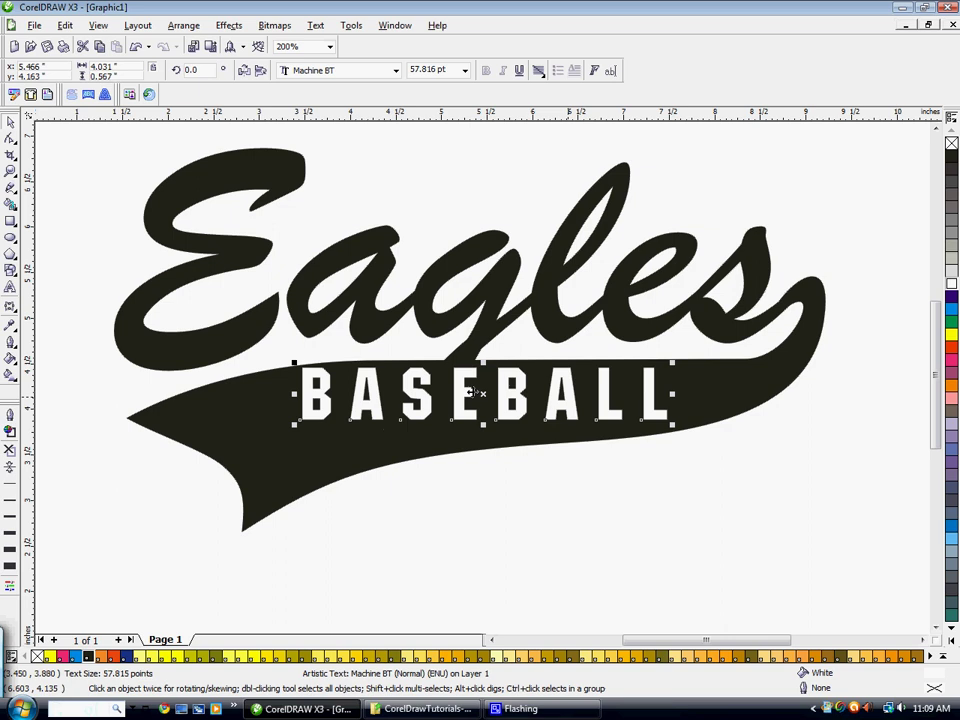
left_click_drag(294, 394, 238, 394)
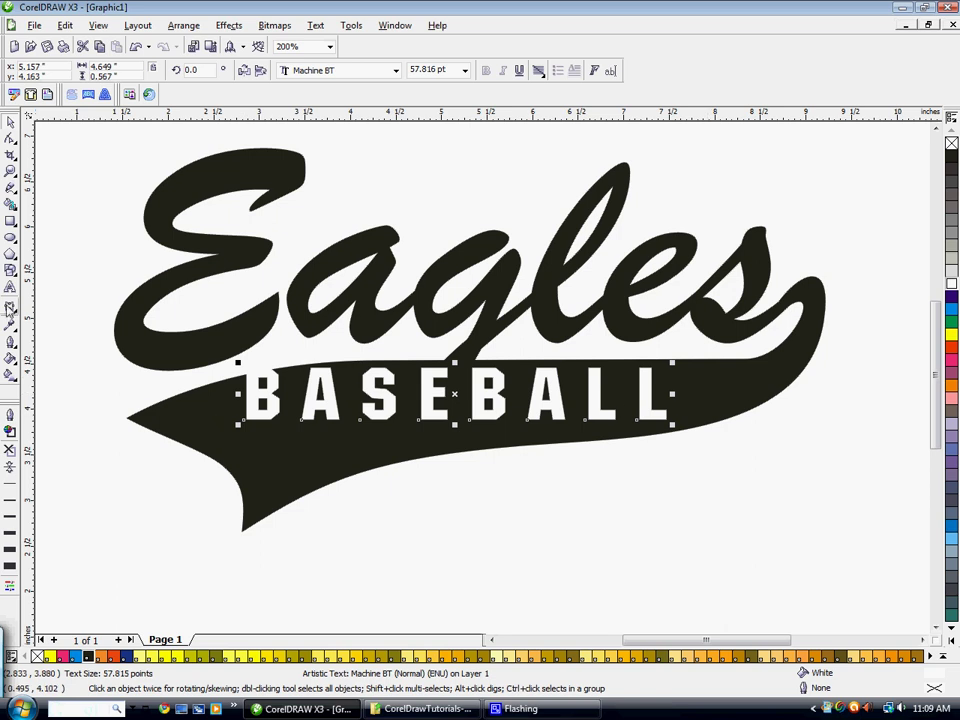
Apply a single-arc envelope to BASEBALL and lower its two left corners so the text slants along the swoosh
left_click(10, 308)
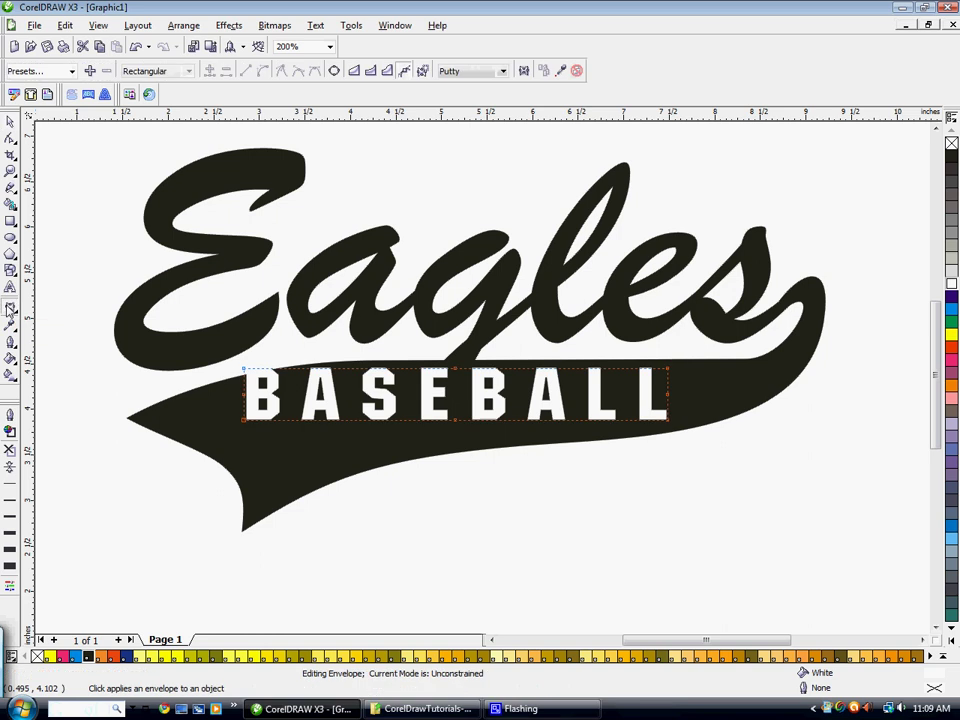
left_click(371, 72)
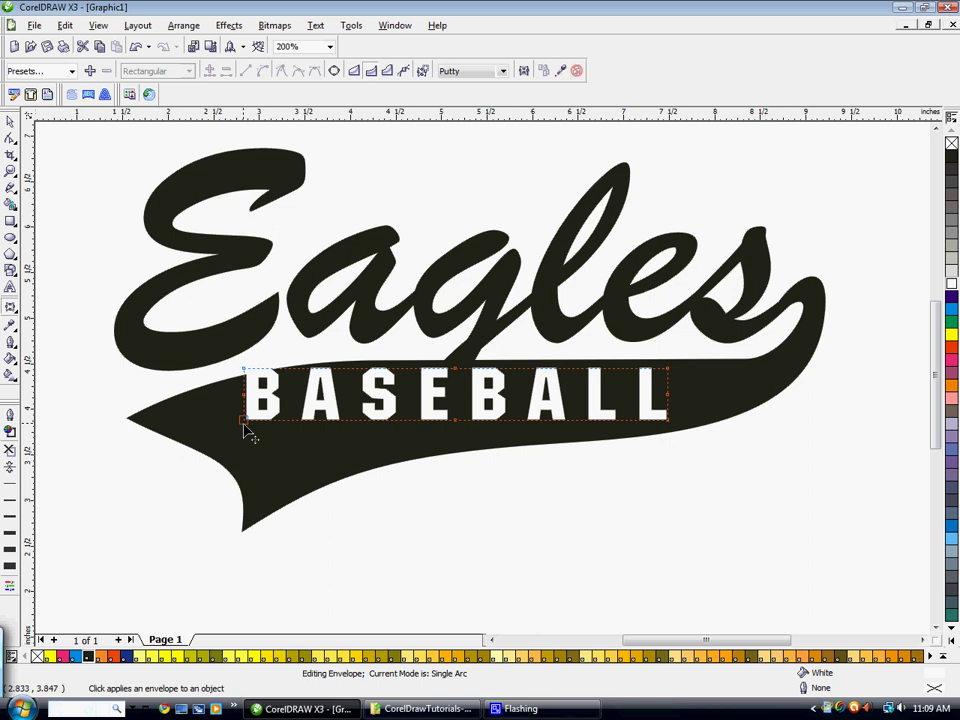
left_click_drag(244, 423, 244, 460)
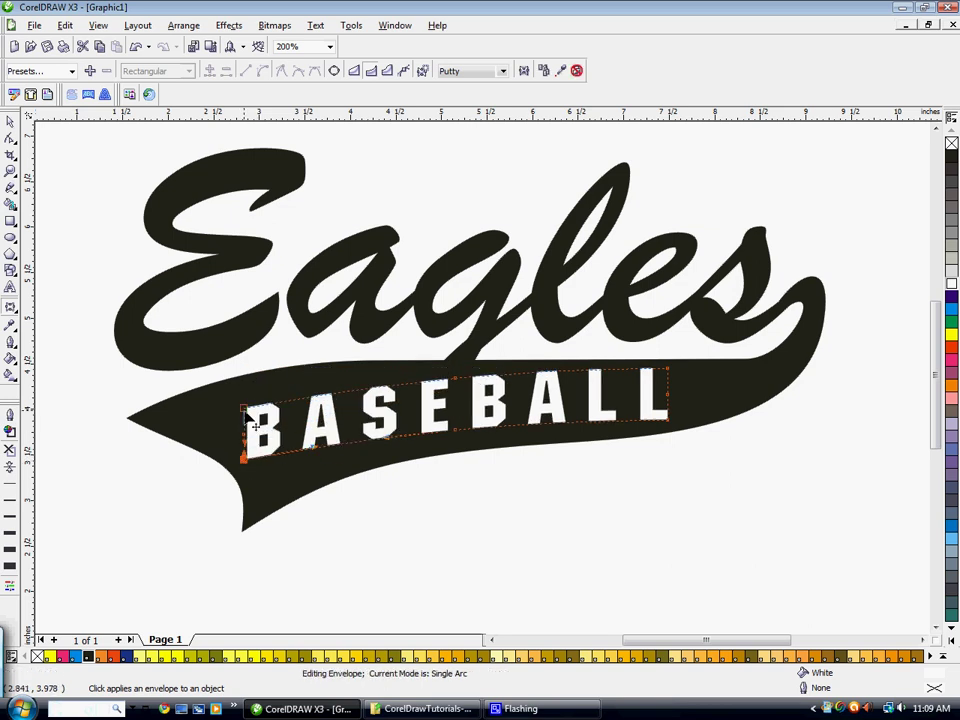
left_click_drag(246, 412, 245, 399)
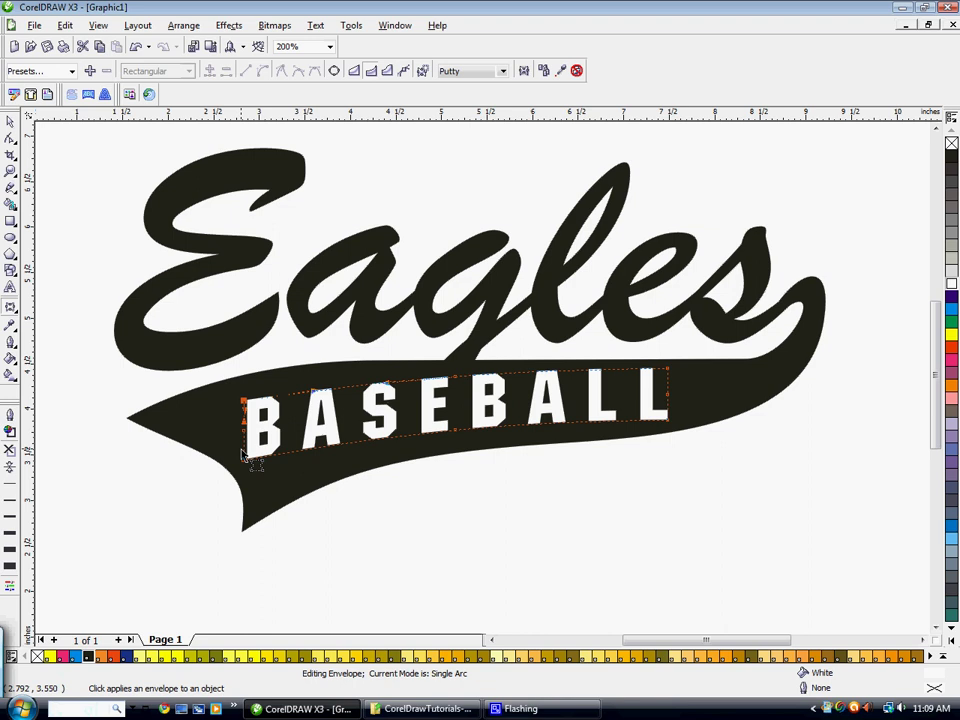
Using the unconstrained envelope mode, move the lower left corner down and inward and bend BASEBALL's bottom edge to match the swoosh
left_click_drag(244, 463, 253, 468)
left_click(248, 462)
left_click(256, 457)
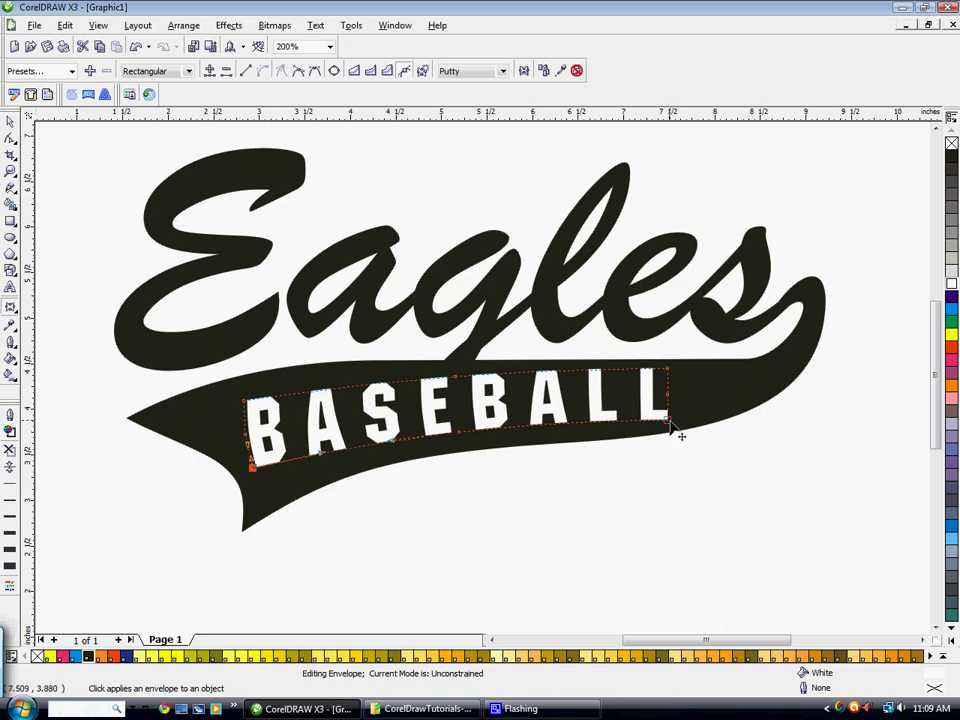
left_click_drag(668, 420, 668, 417)
left_click_drag(599, 419, 596, 429)
left_click_drag(596, 429, 596, 428)
left_click(530, 424)
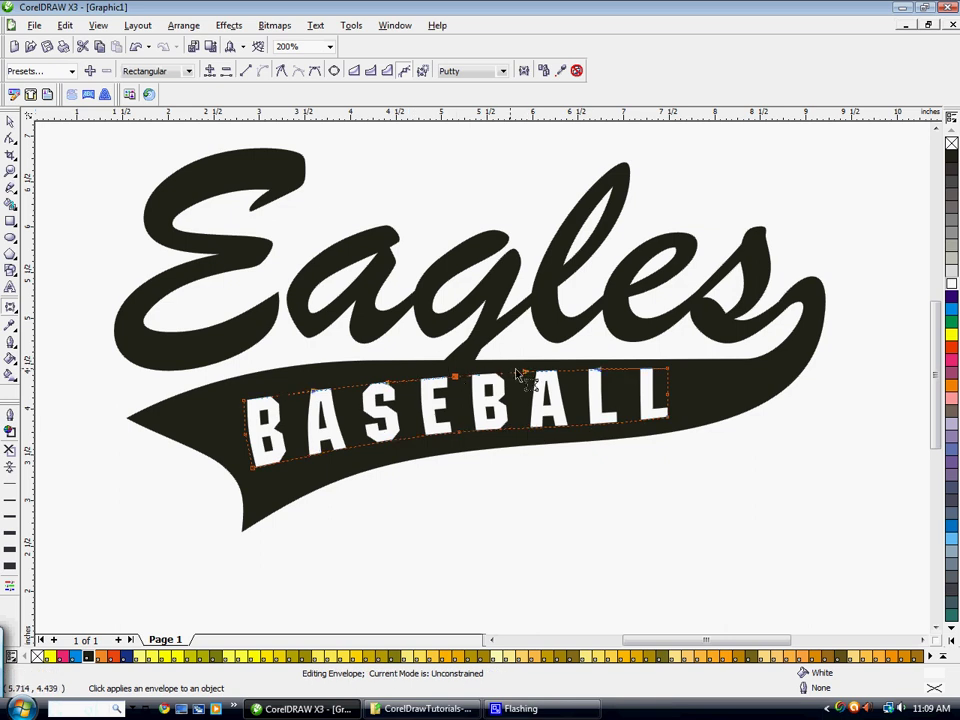
Adjust the handles along the envelope's top edge so BASEBALL follows the swoosh's upper curve, and deselect the text
left_click(455, 378)
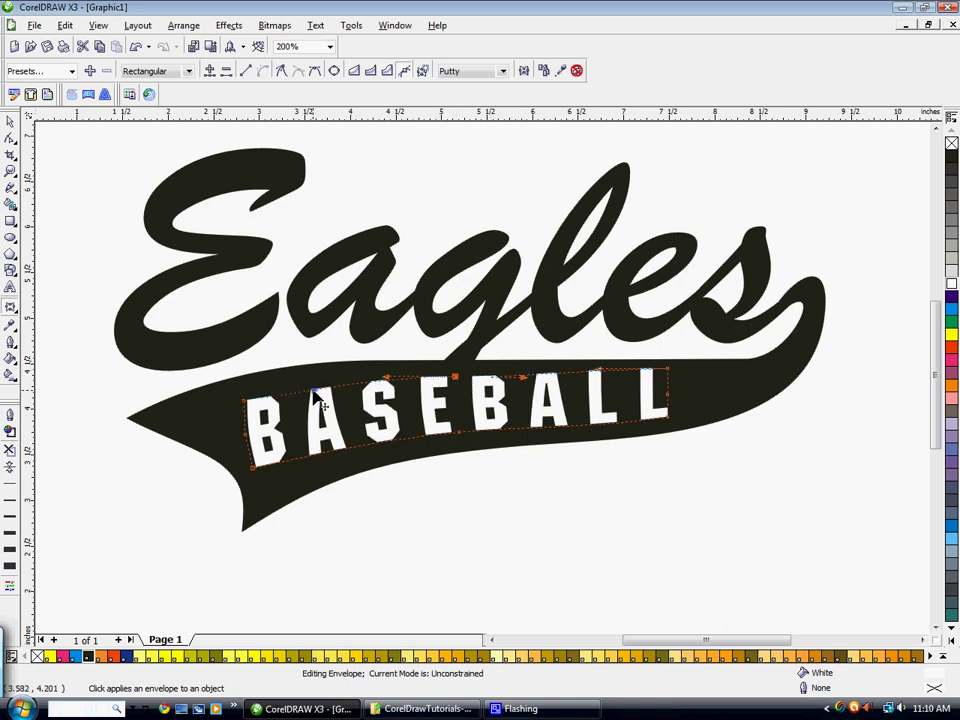
left_click_drag(312, 389, 311, 385)
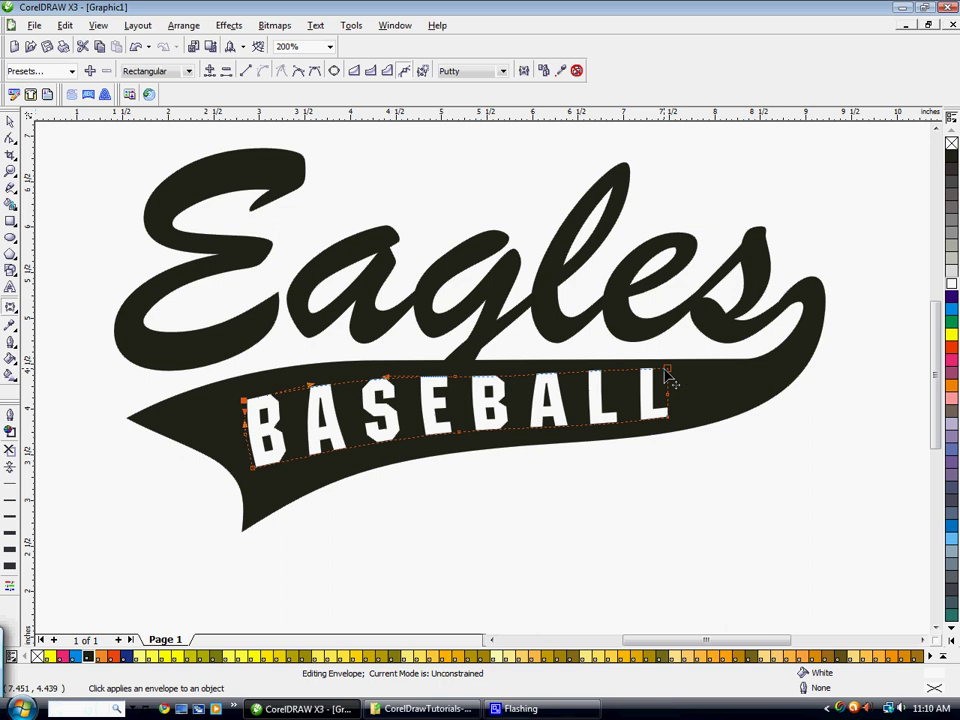
left_click(595, 380)
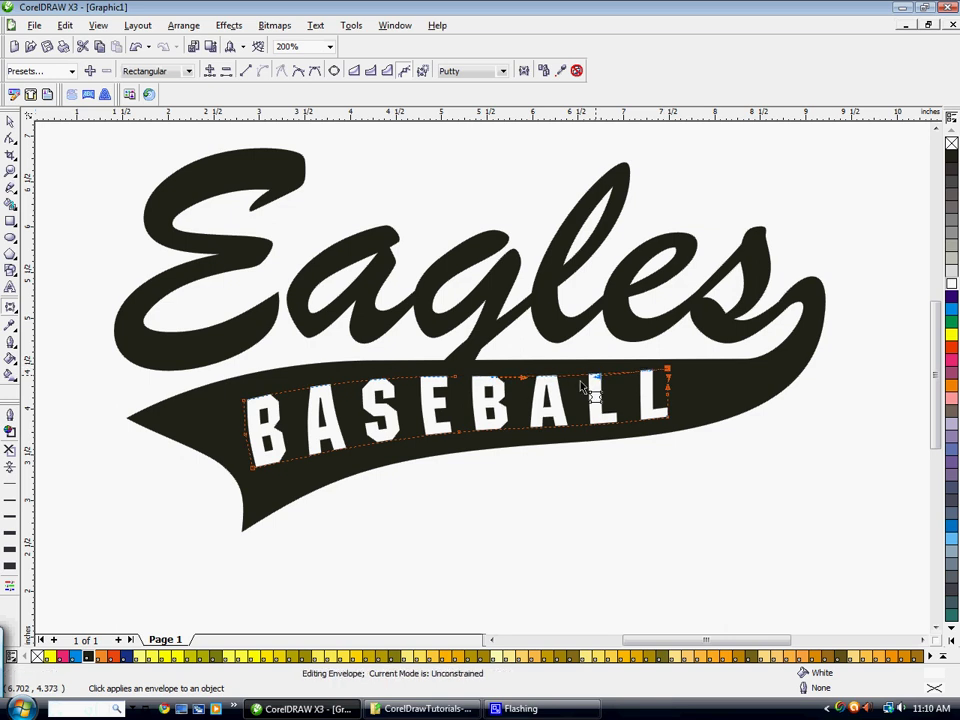
left_click_drag(545, 380, 525, 377)
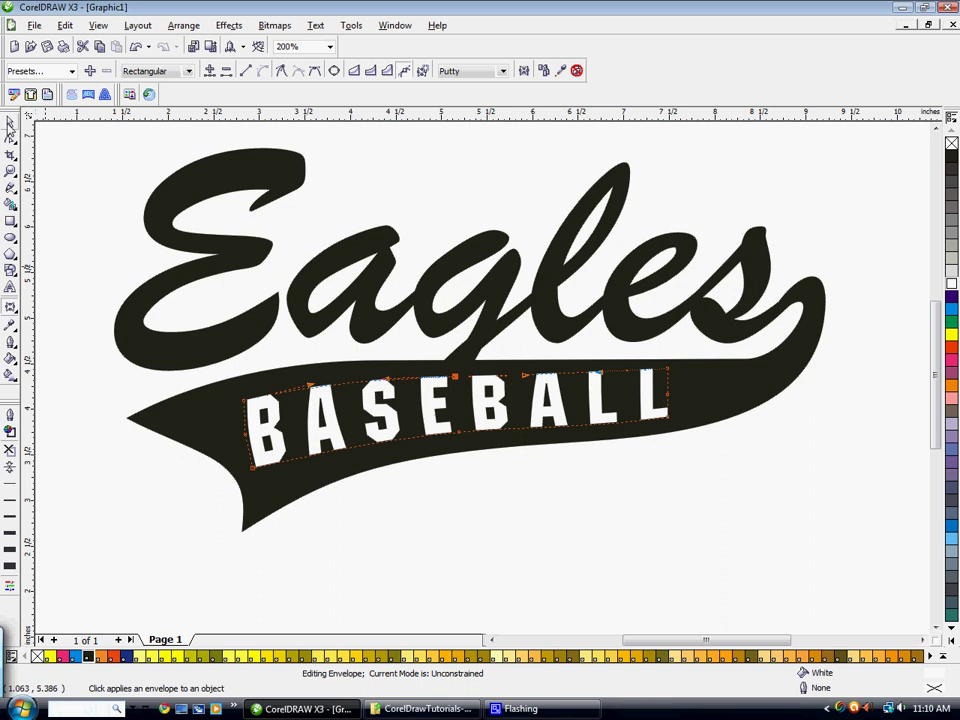
left_click(10, 123)
left_click(590, 536)
scroll(570, 516, "down", 1)
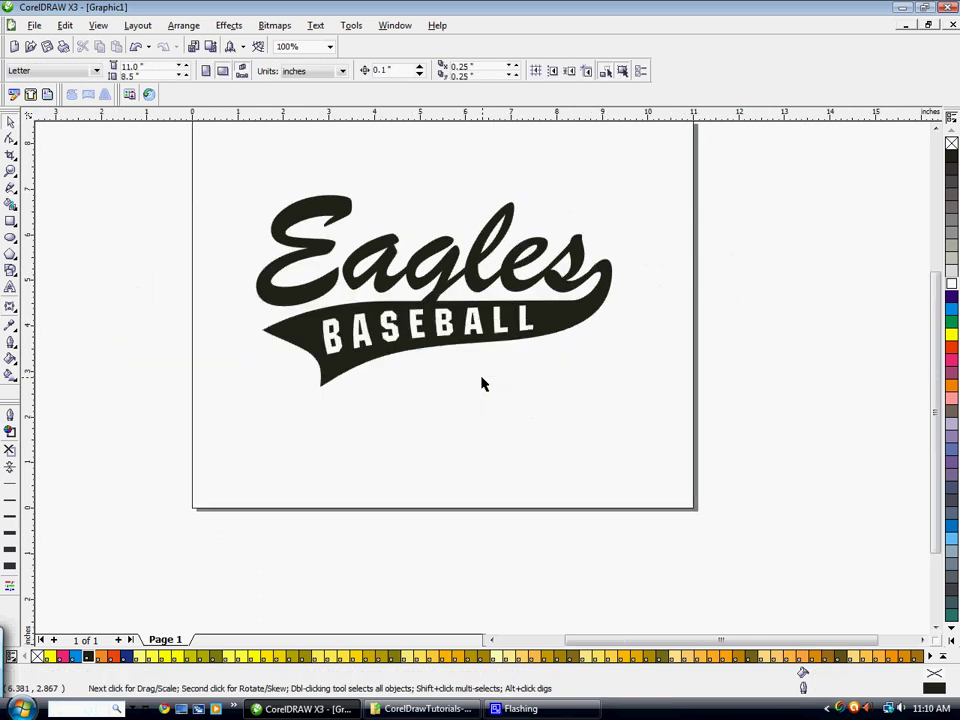
Replace the Eagles script text with Panthers
scroll(447, 277, "up", 2)
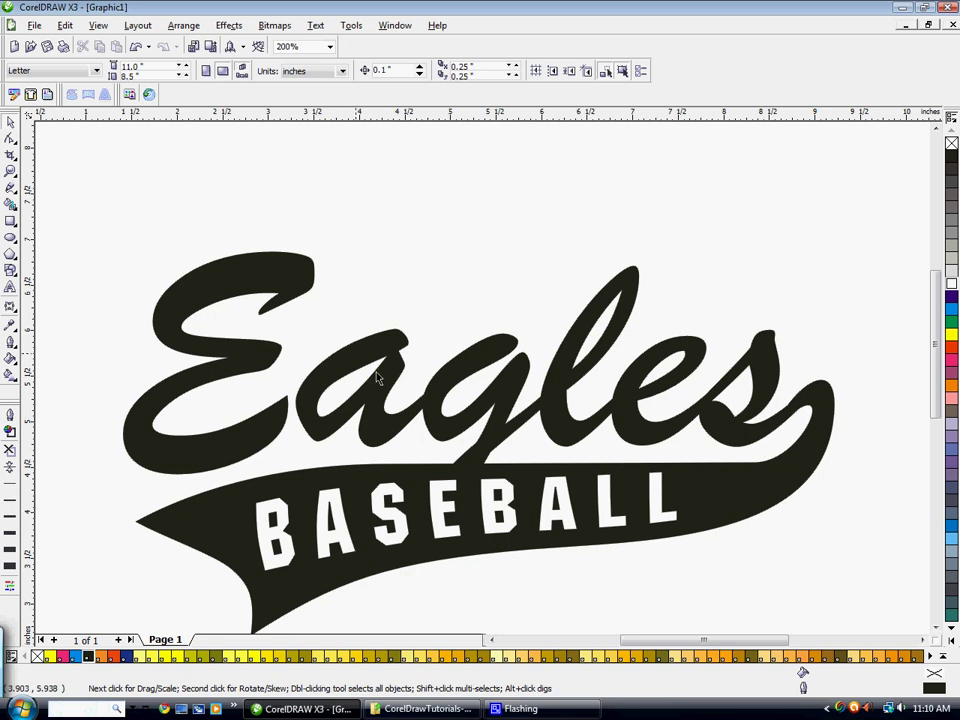
scroll(480, 388, "down", 2)
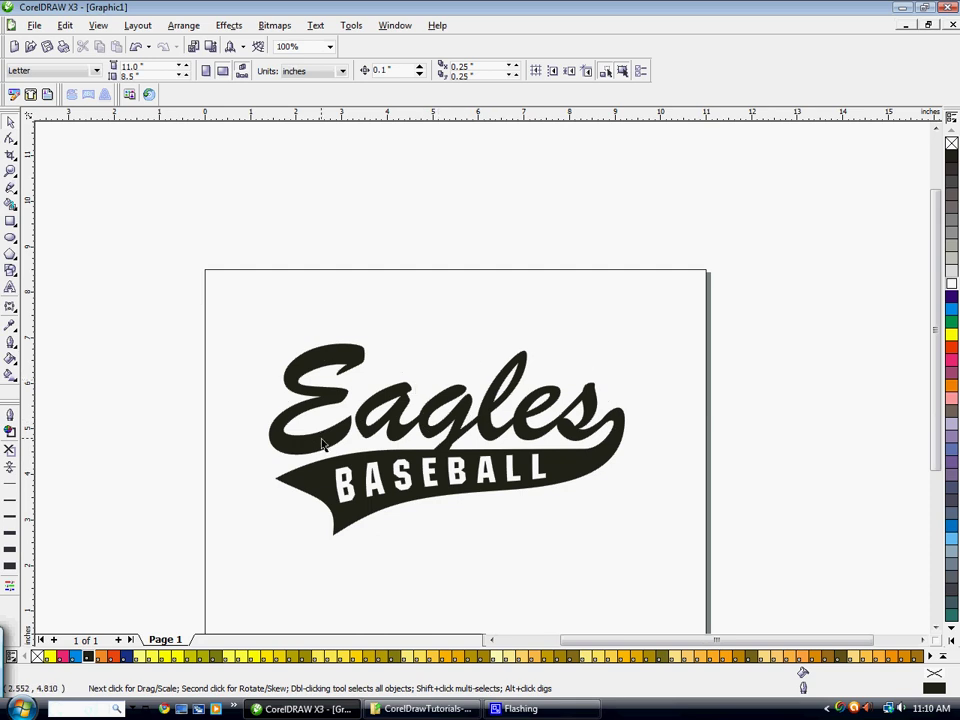
left_click(362, 349)
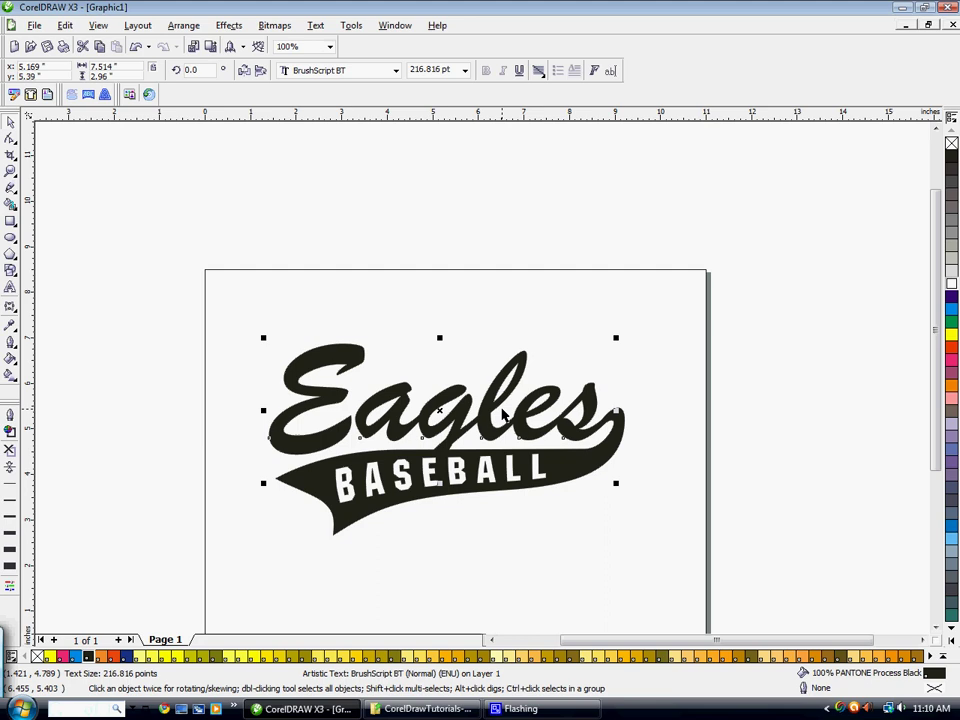
left_click(392, 320)
left_click(401, 399)
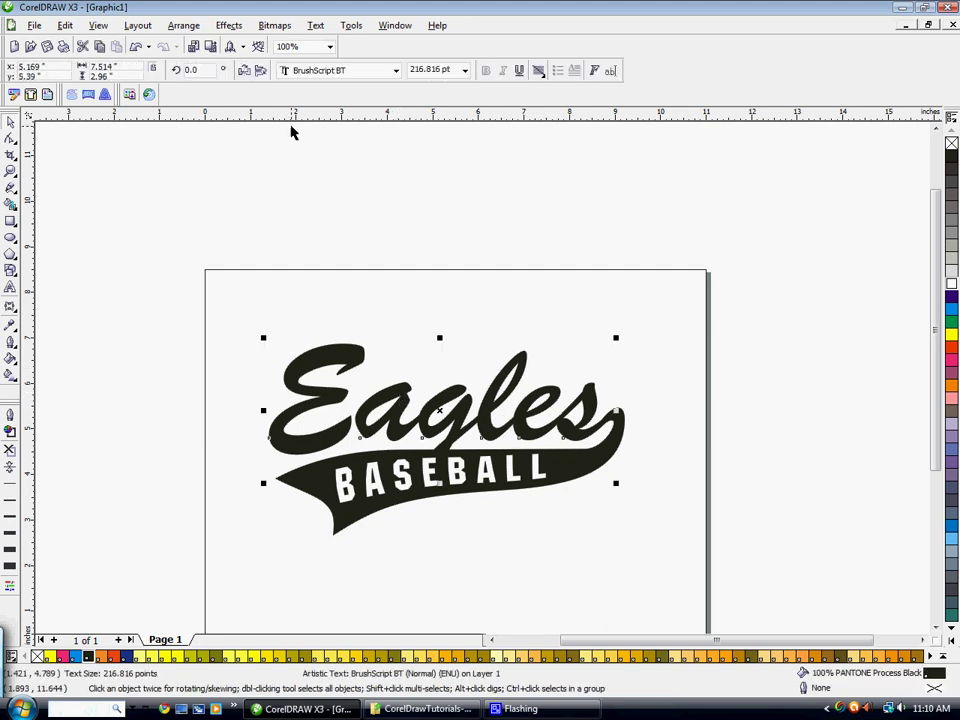
left_click(315, 27)
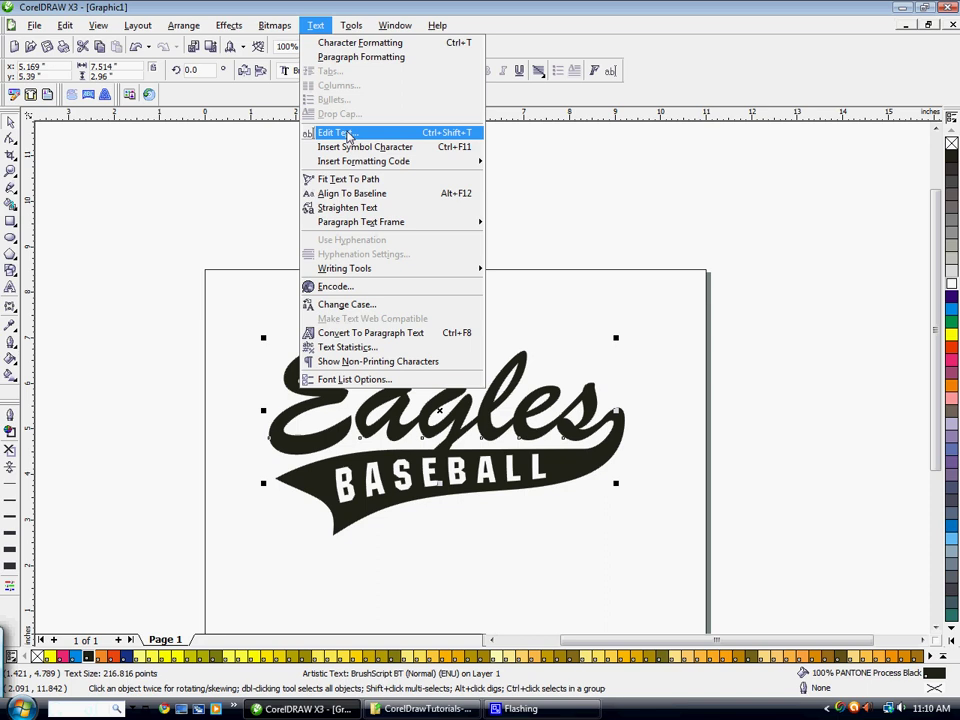
left_click(340, 133)
left_click_drag(339, 242, 287, 244)
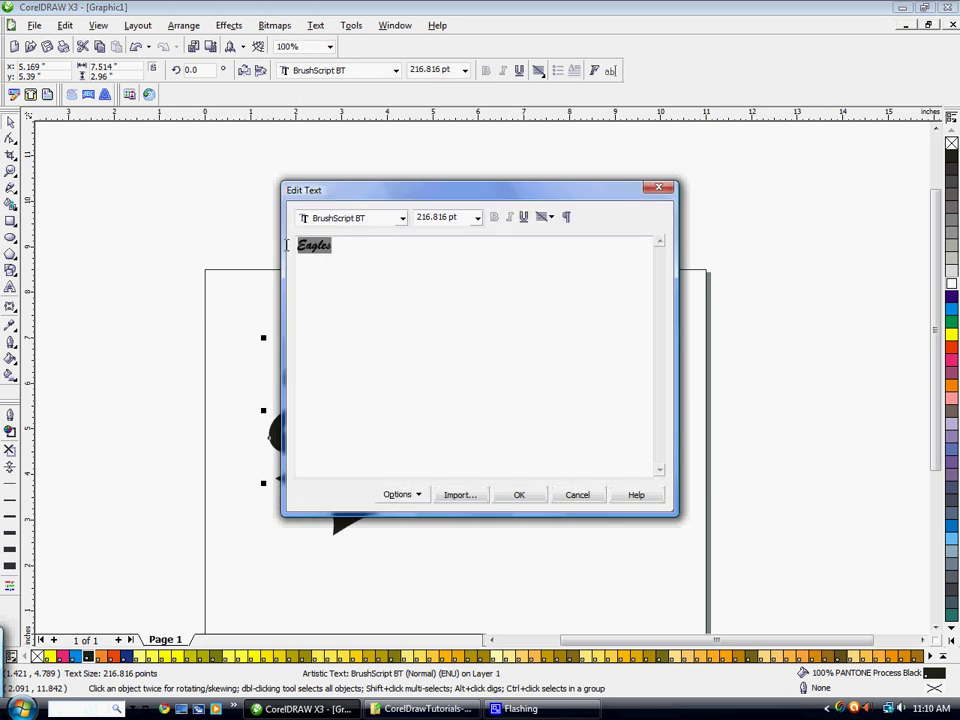
type("Panther")
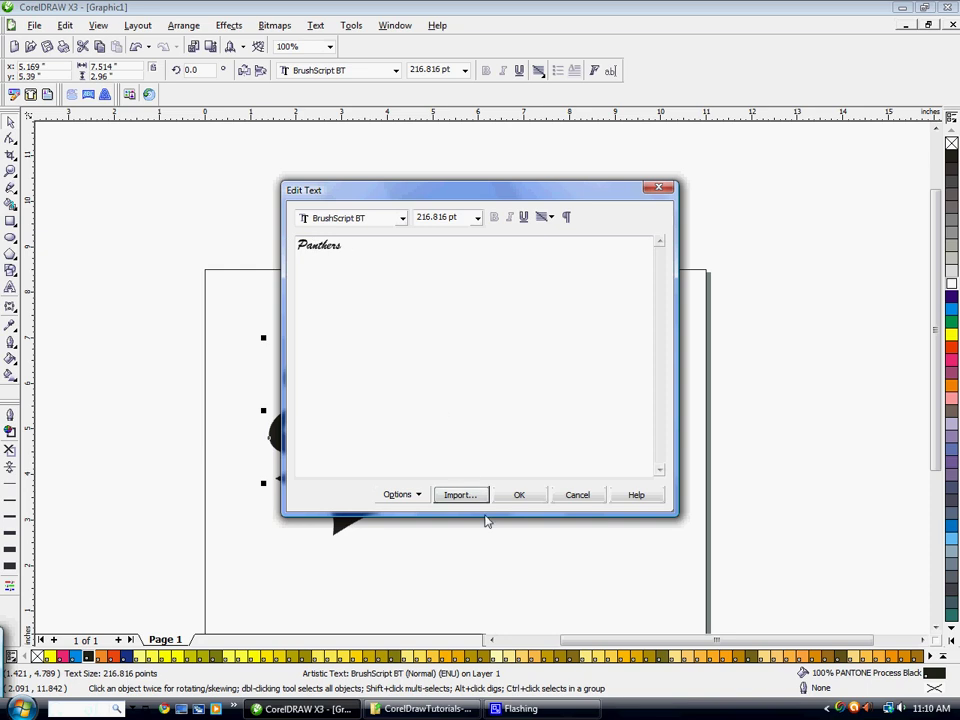
left_click(530, 496)
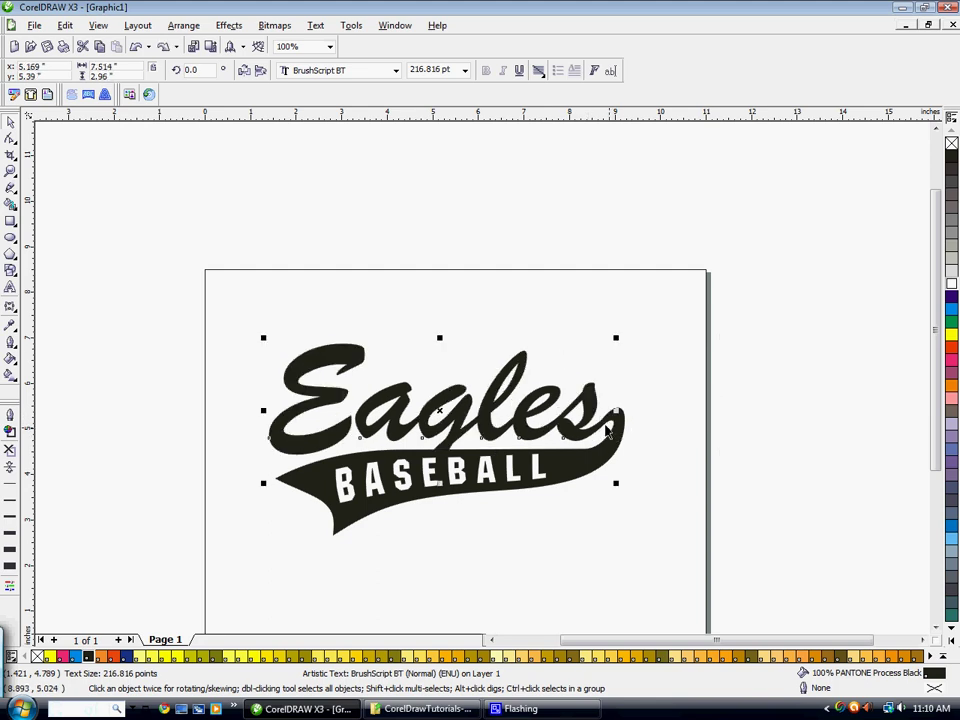
Right-align the Eagles script text, replace its wording with Tigers, and deselect it
left_click(538, 70)
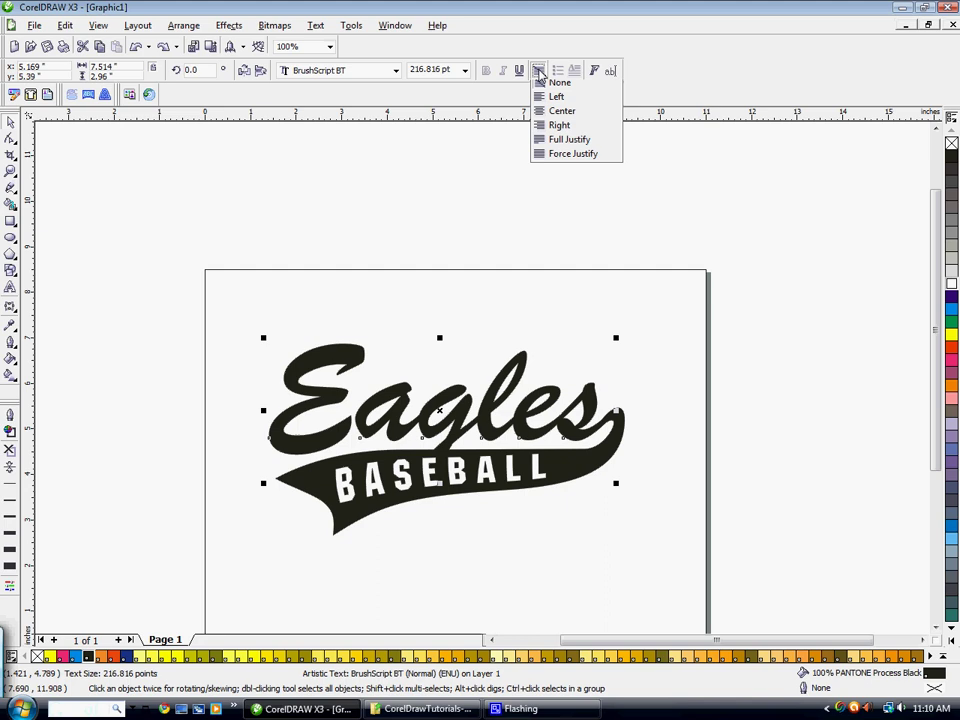
left_click(556, 133)
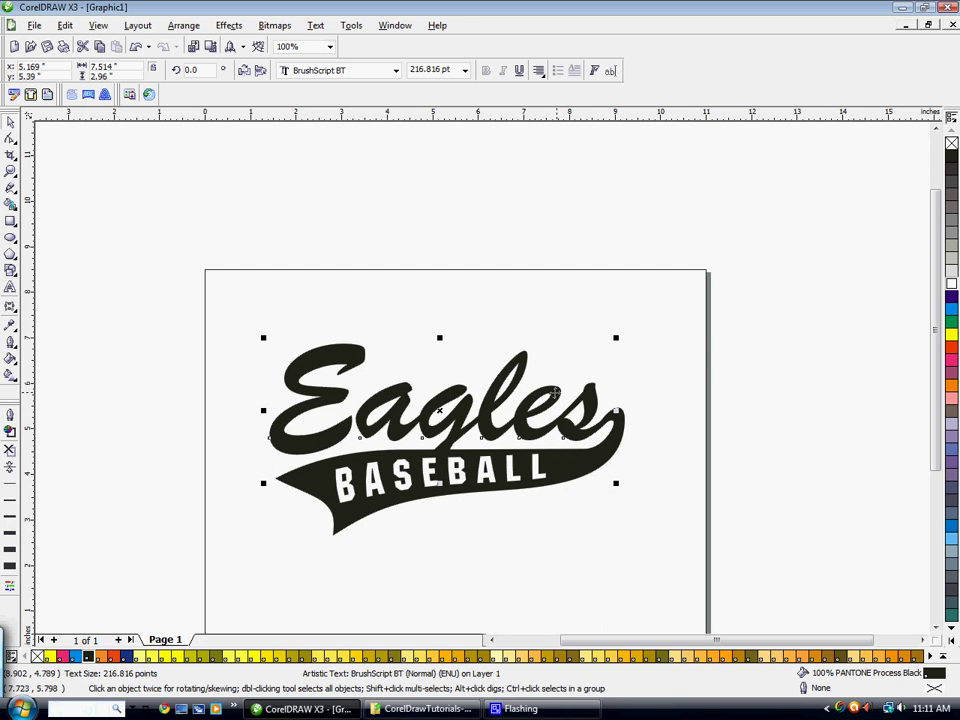
left_click(315, 25)
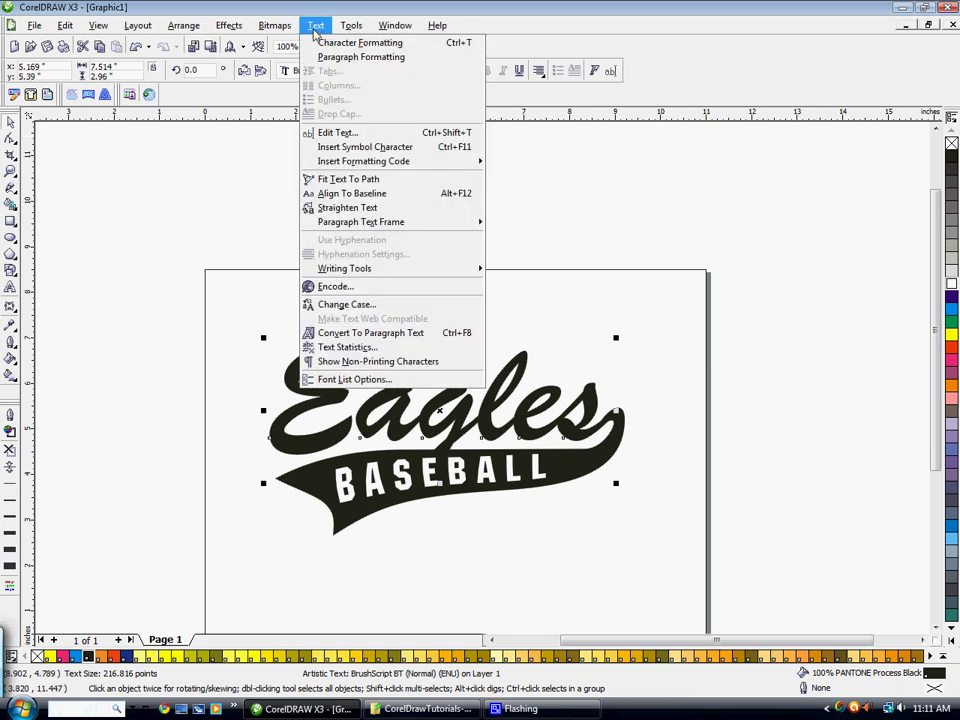
left_click(339, 140)
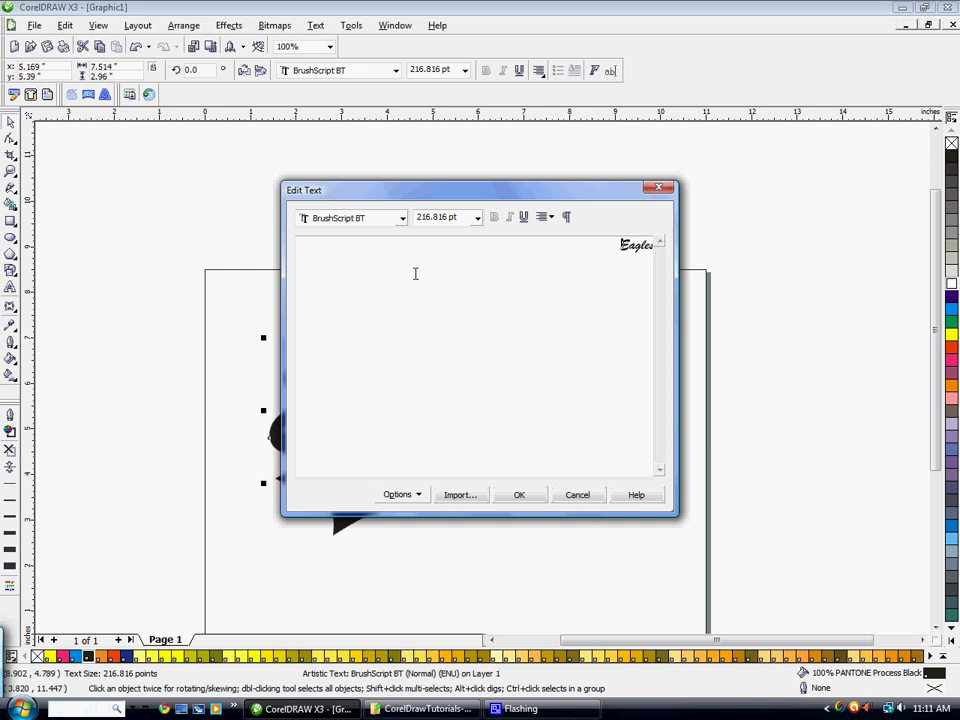
double_click(637, 244)
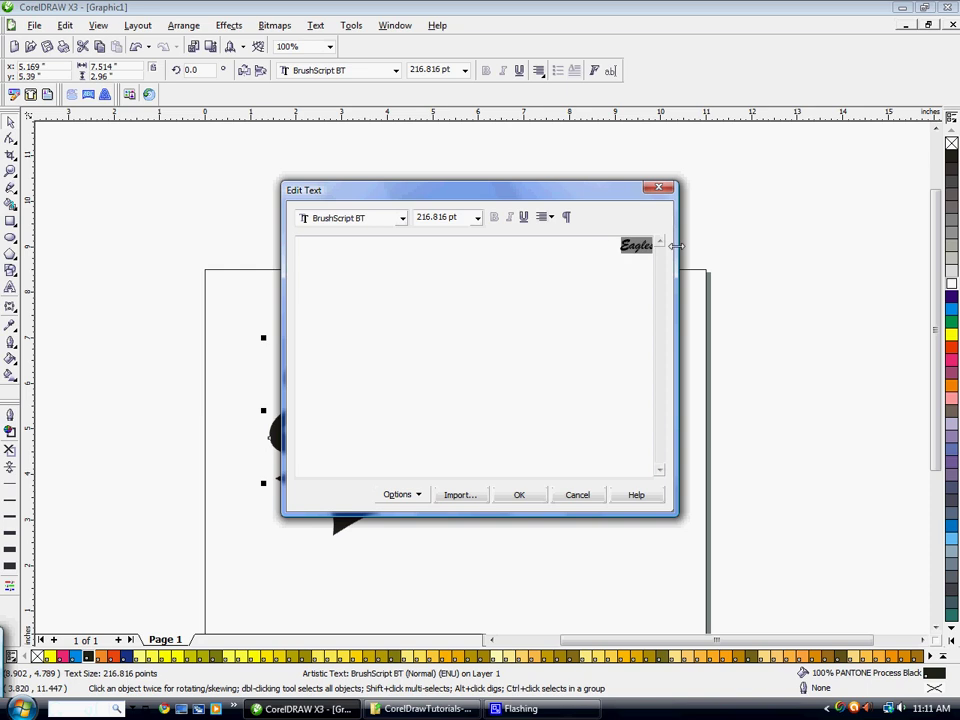
type("PANTH")
key("BackSpace")
key("BackSpace")
left_click(519, 495)
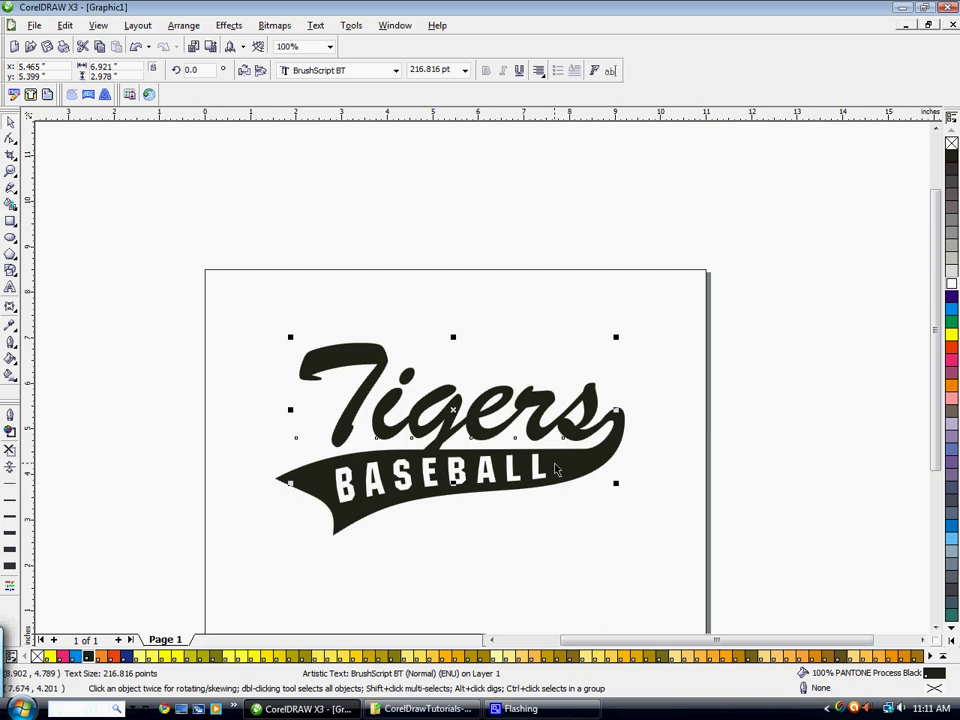
left_click(544, 511)
Replace the BASEBALL text in the swoosh with GOLF, and undo the replacement
scroll(456, 464, "up", 1)
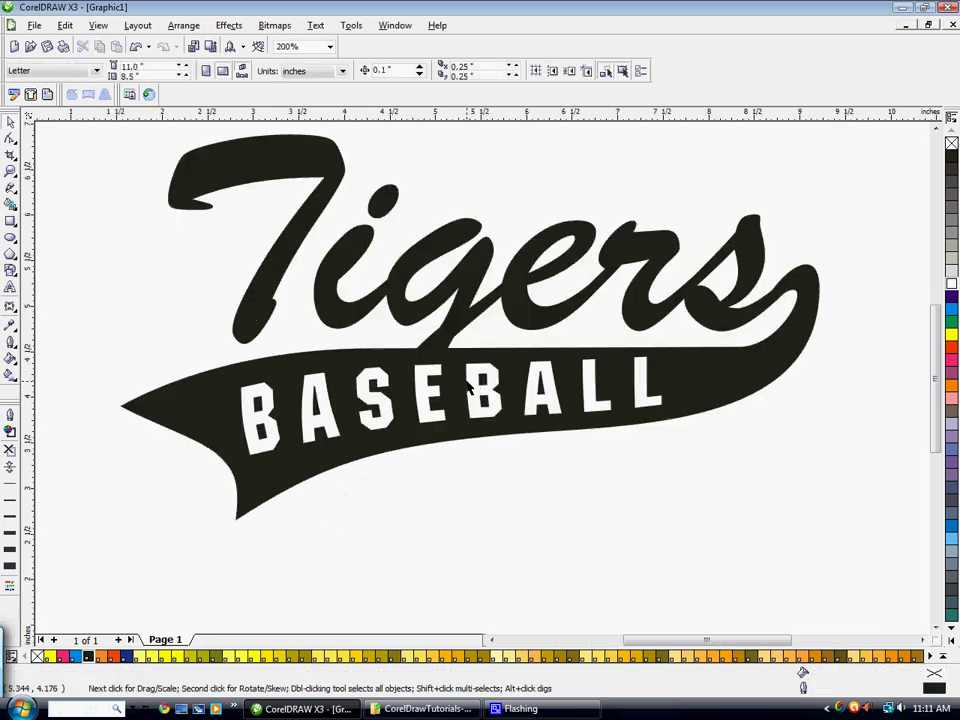
left_click(468, 388)
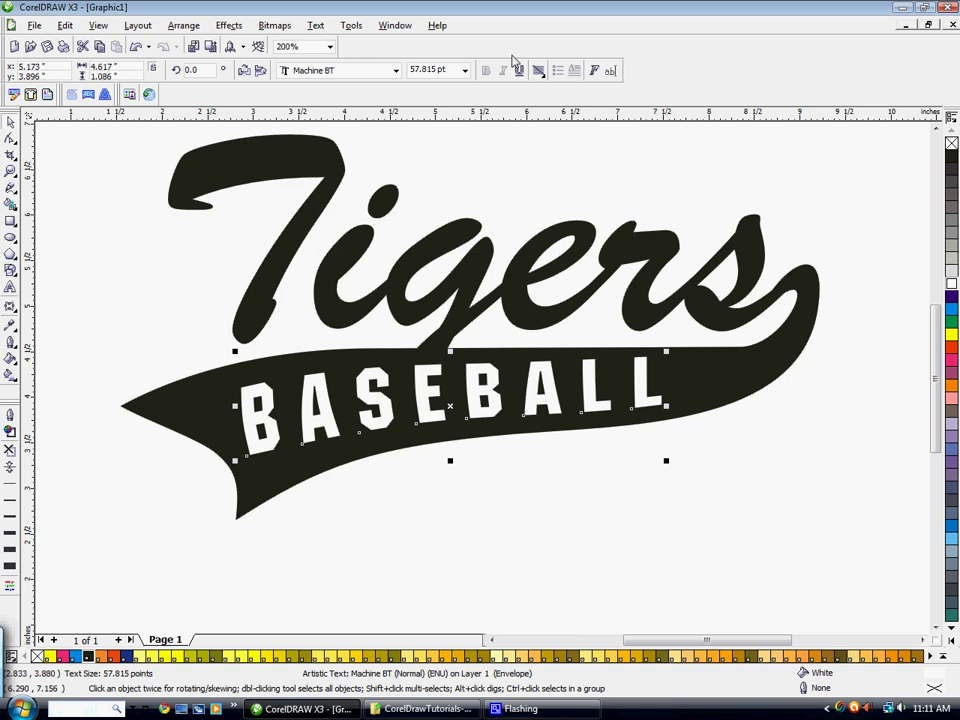
left_click(322, 26)
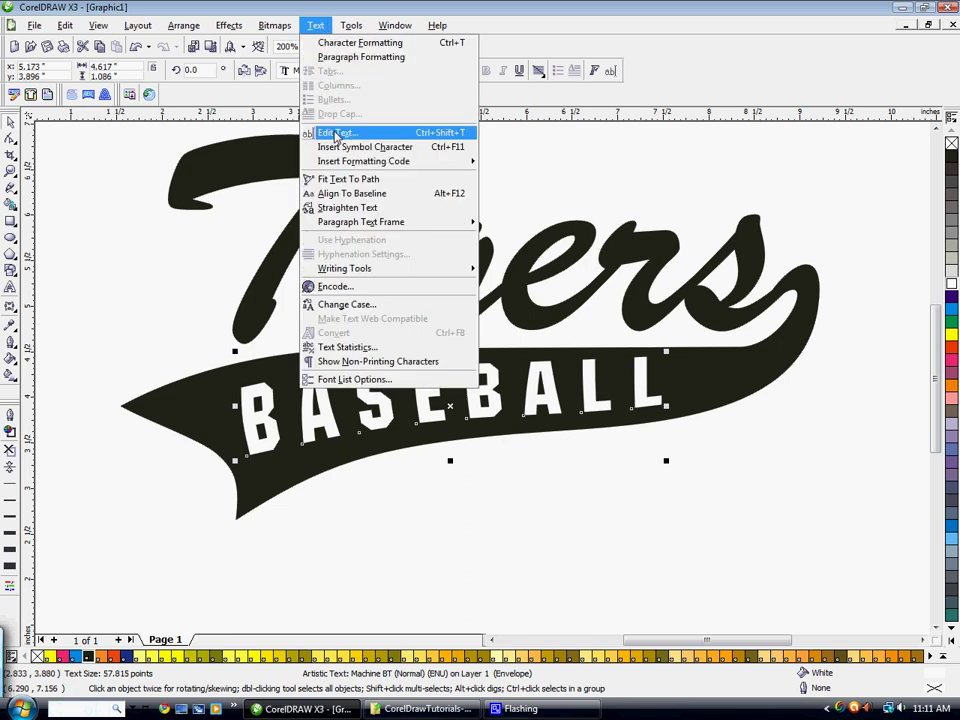
left_click(336, 133)
left_click_drag(378, 250, 289, 237)
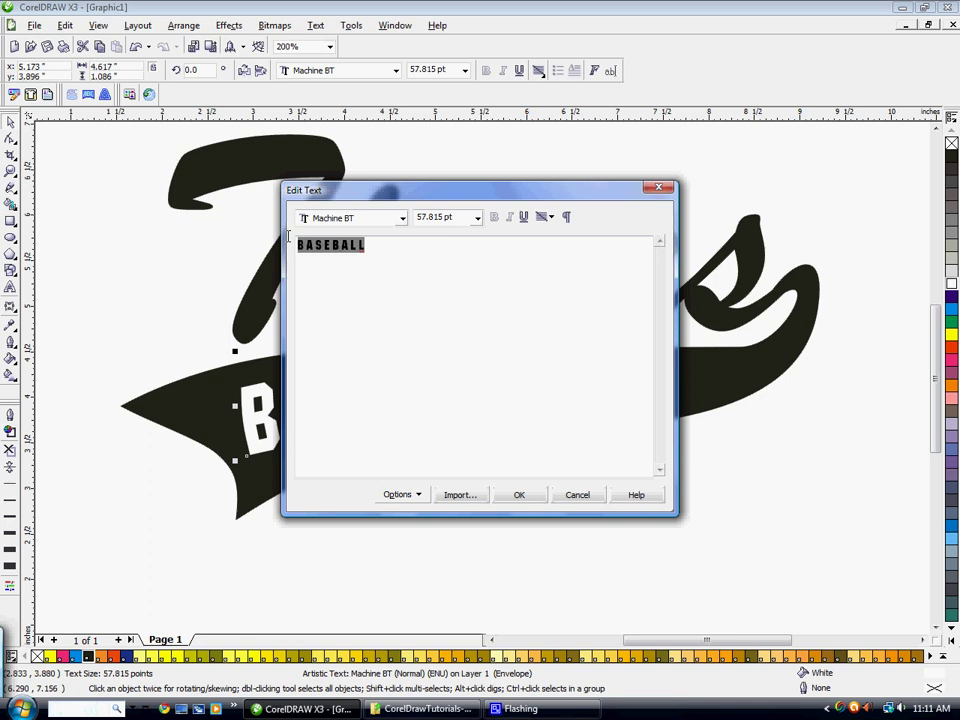
type("GOLF")
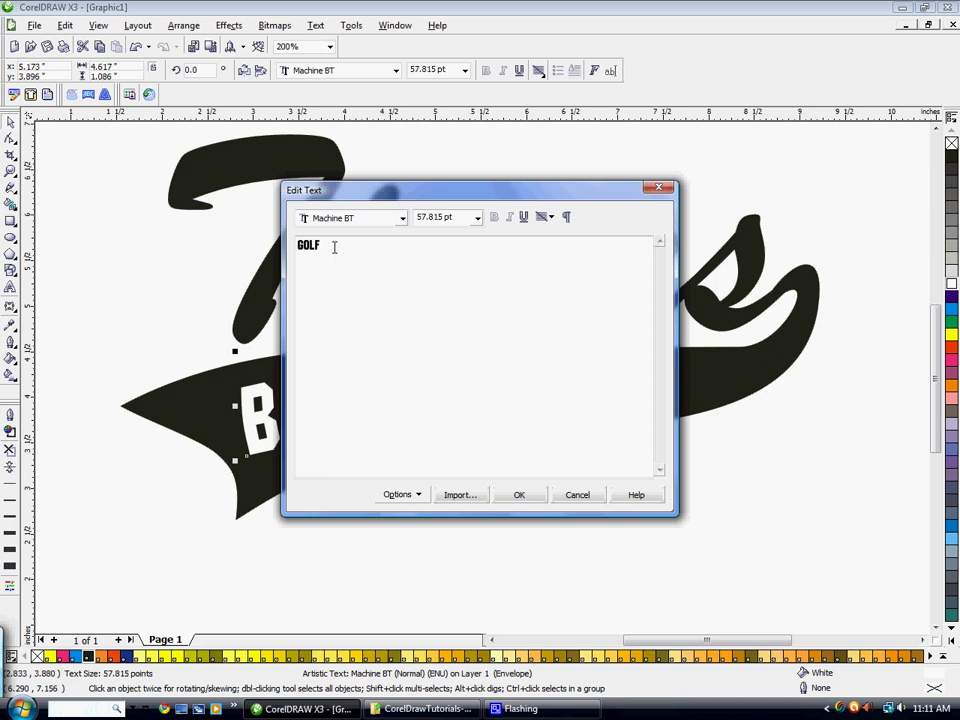
left_click(519, 494)
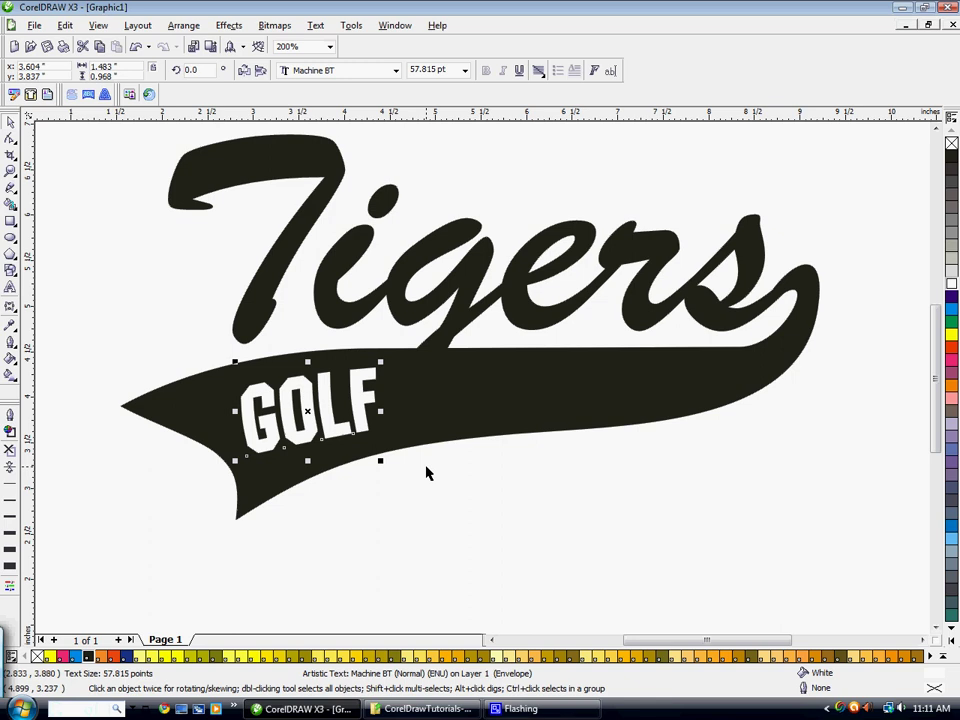
key("ctrl+z")
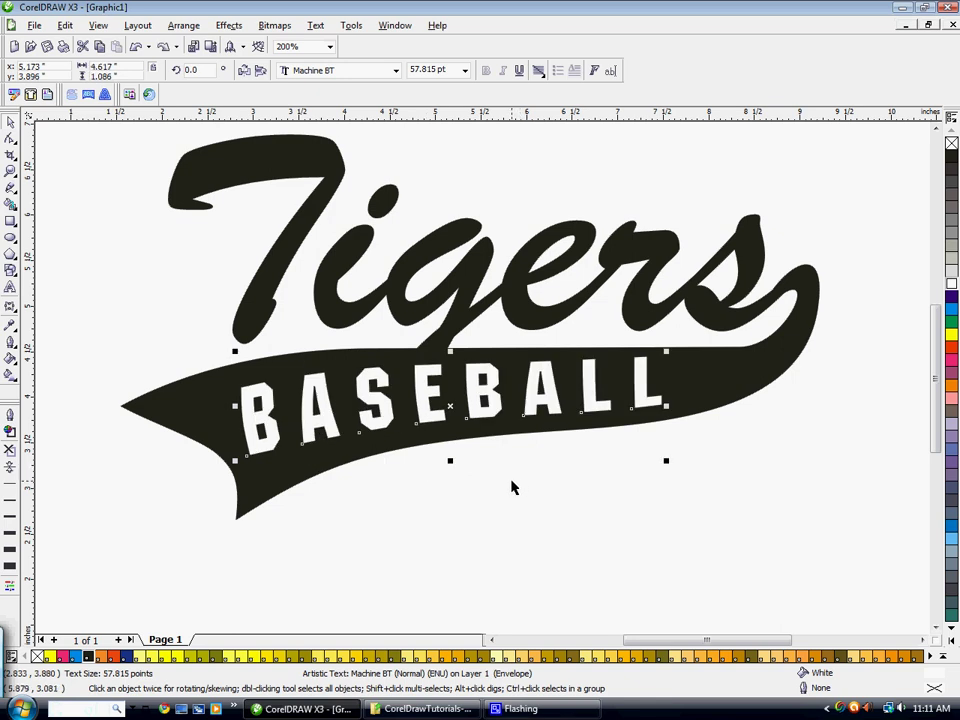
Clear the envelope from the BASEBALL text and set its alignment to Center
left_click(539, 71)
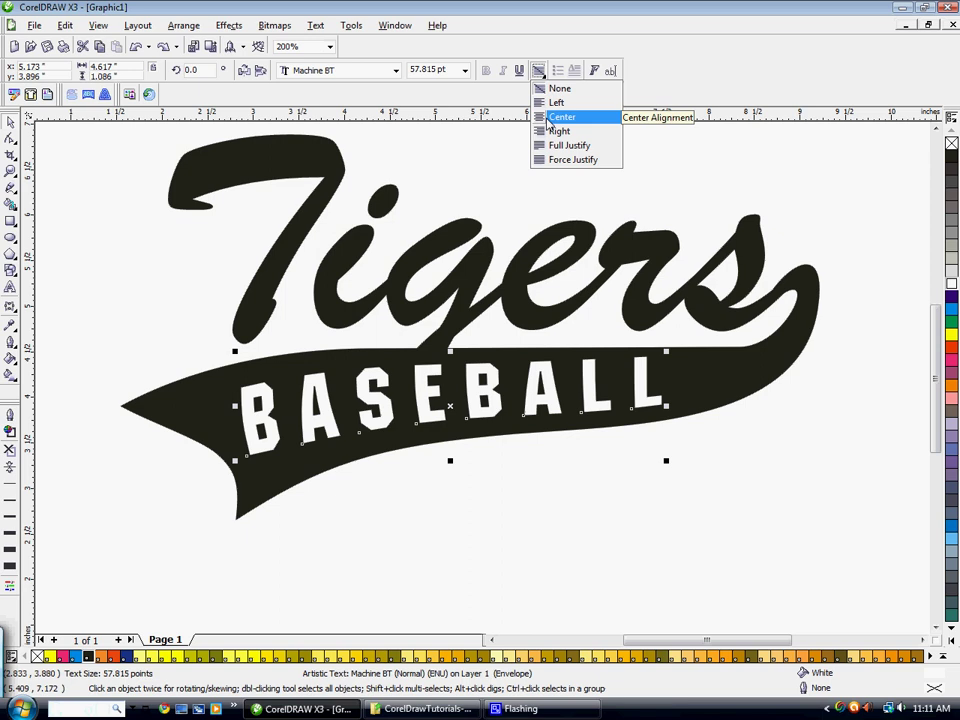
left_click(539, 74)
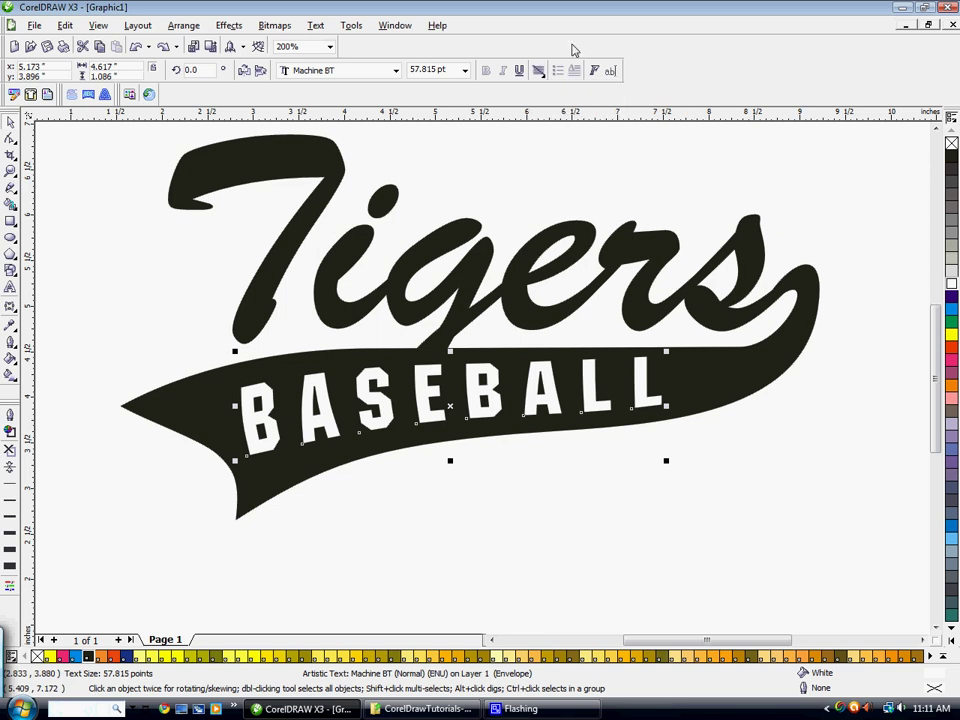
left_click(467, 379)
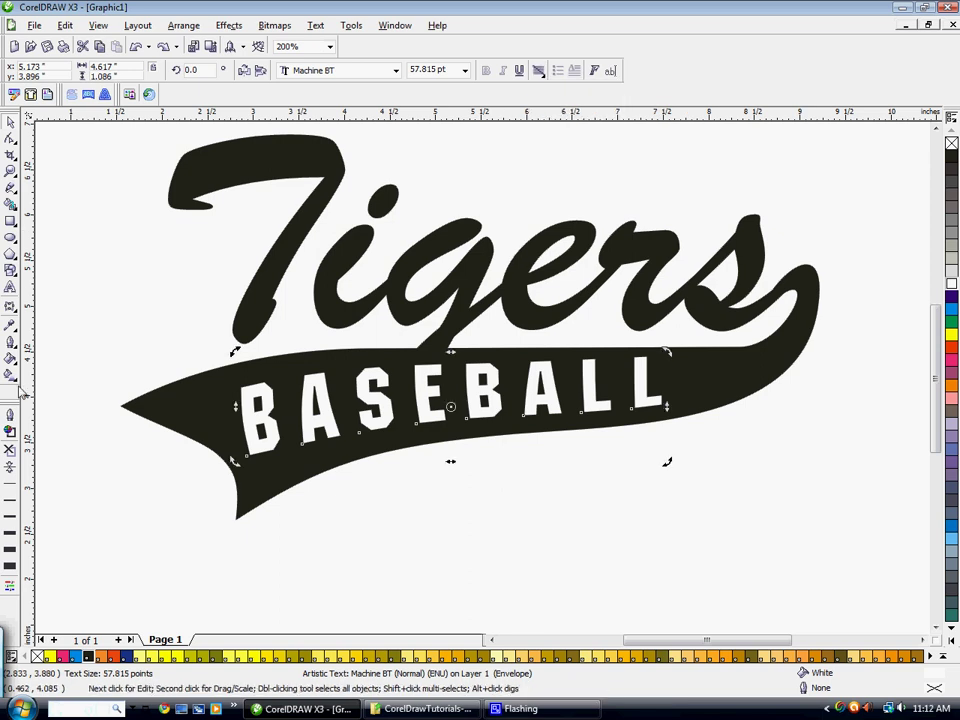
left_click(10, 307)
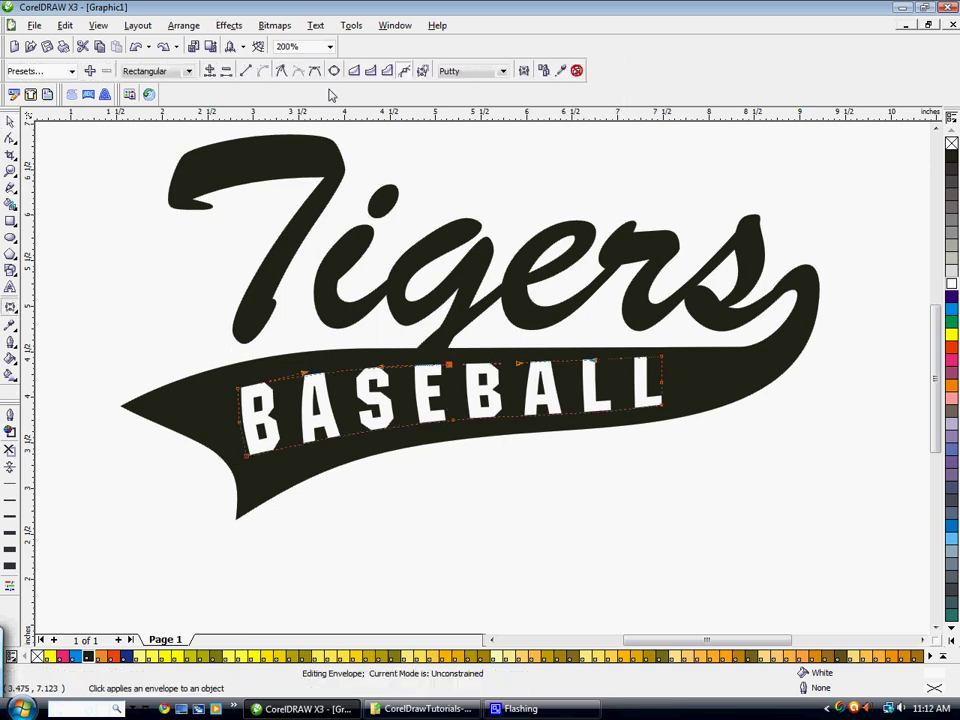
left_click(576, 72)
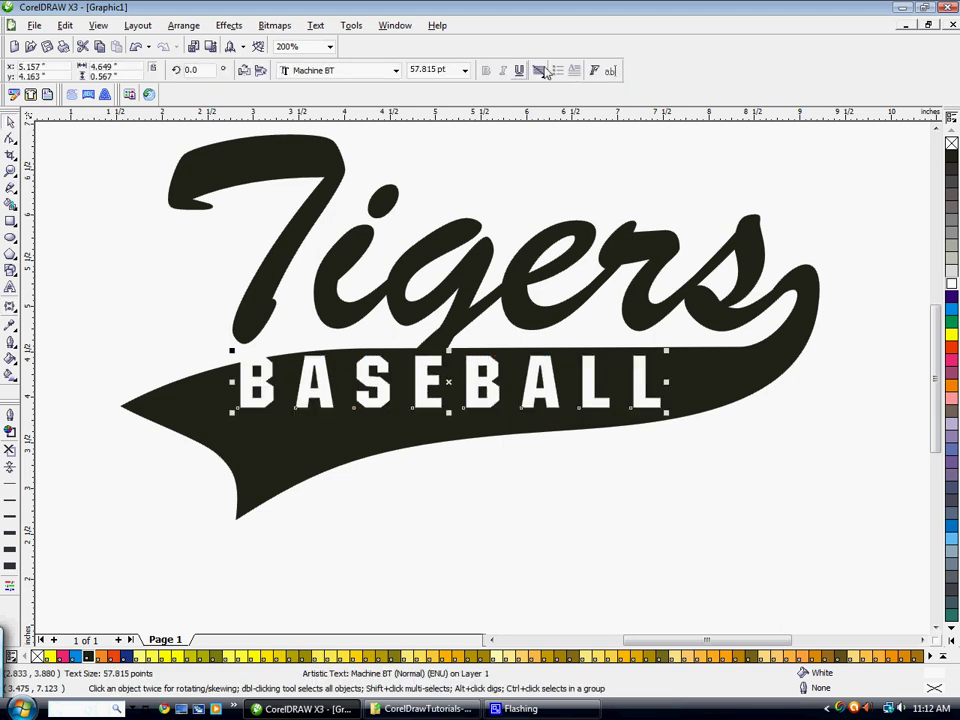
left_click(538, 71)
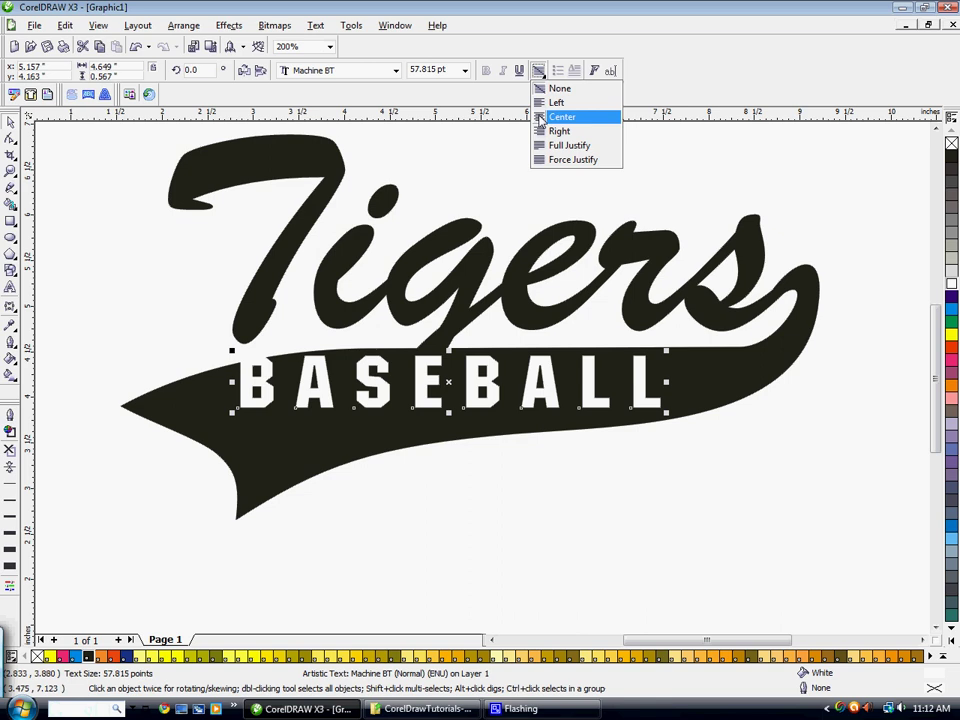
left_click(541, 118)
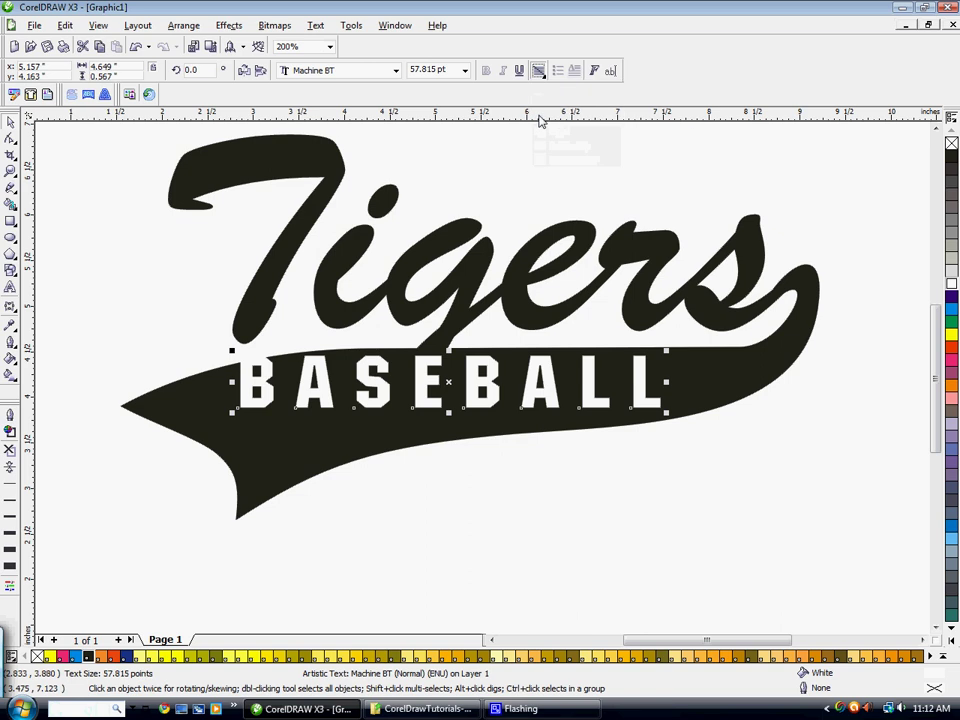
Apply a single-arc envelope to BASEBALL, lowering its left corners so the text slants along the swoosh
left_click(10, 308)
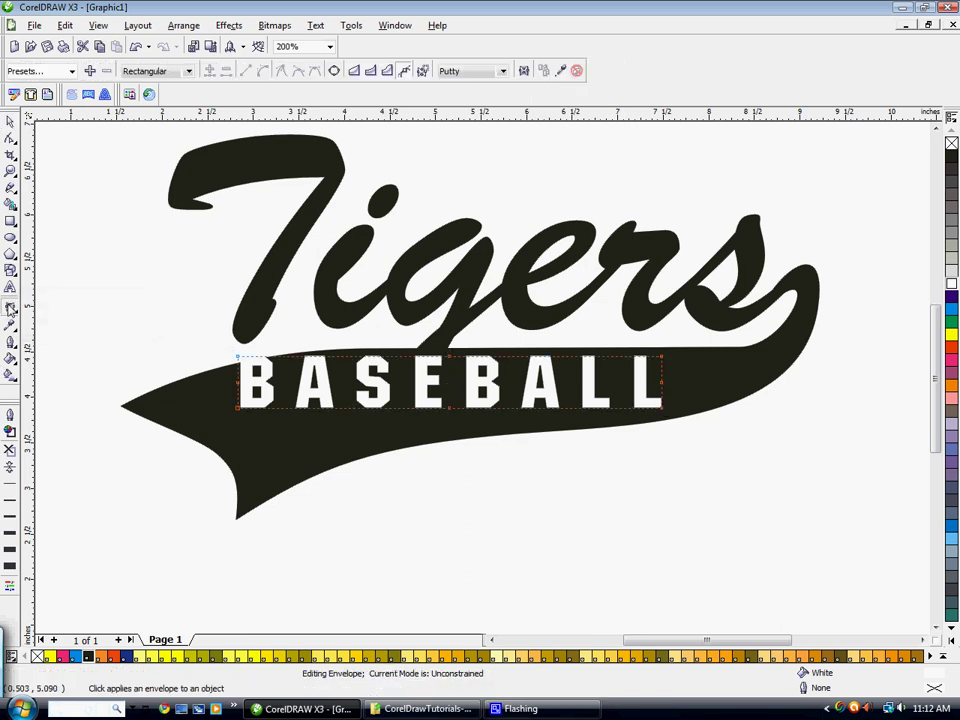
left_click(370, 71)
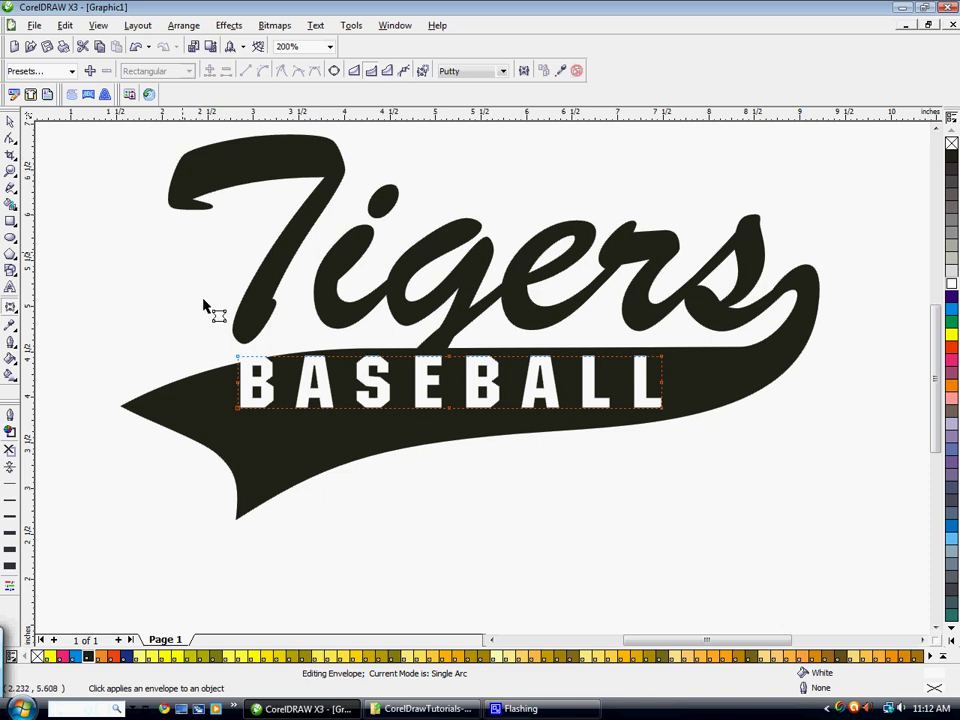
left_click(238, 358)
left_click_drag(240, 364, 236, 395)
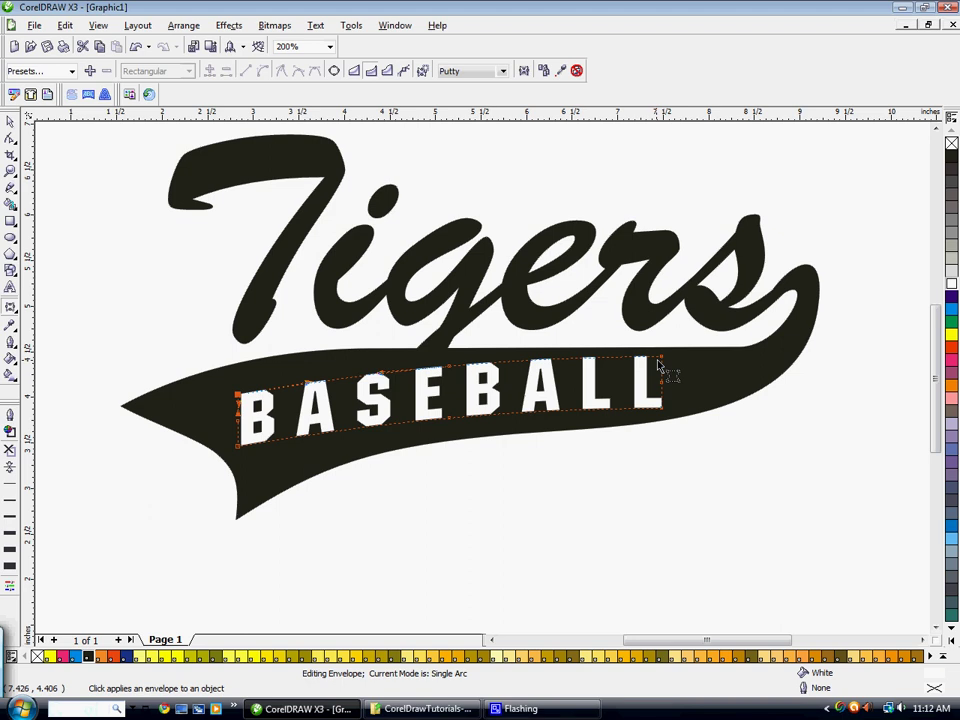
left_click_drag(661, 356, 661, 358)
left_click_drag(448, 348, 495, 365)
left_click(519, 361)
left_click(495, 372)
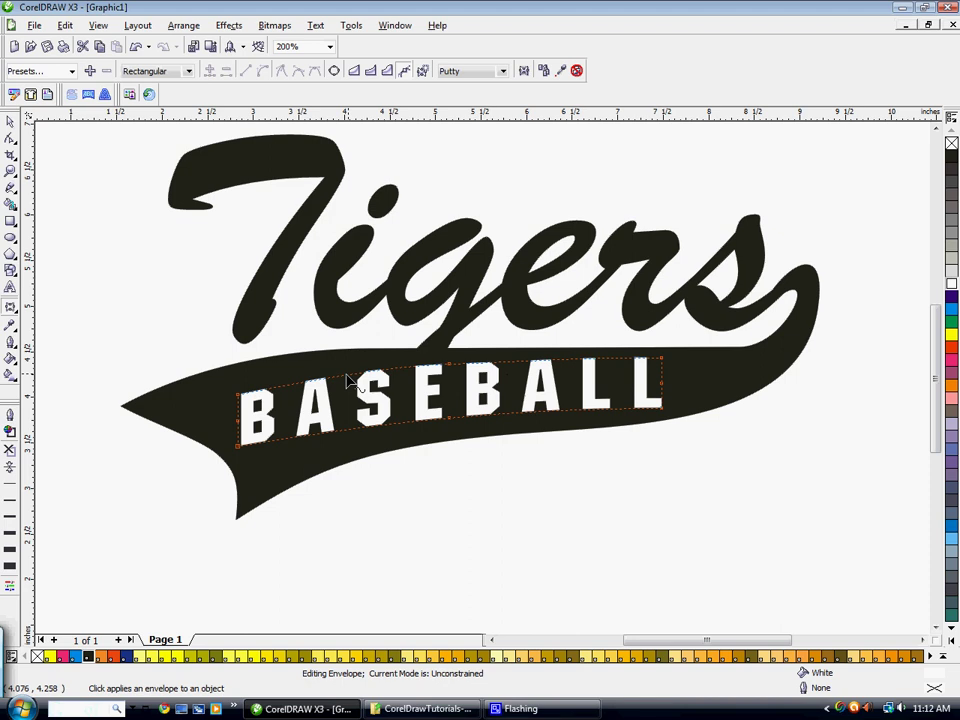
In unconstrained envelope mode, reshape BASEBALL's two left corners and adjacent edge curves to fit the swoosh, and remove the left edge's middle node
left_click_drag(238, 394, 236, 387)
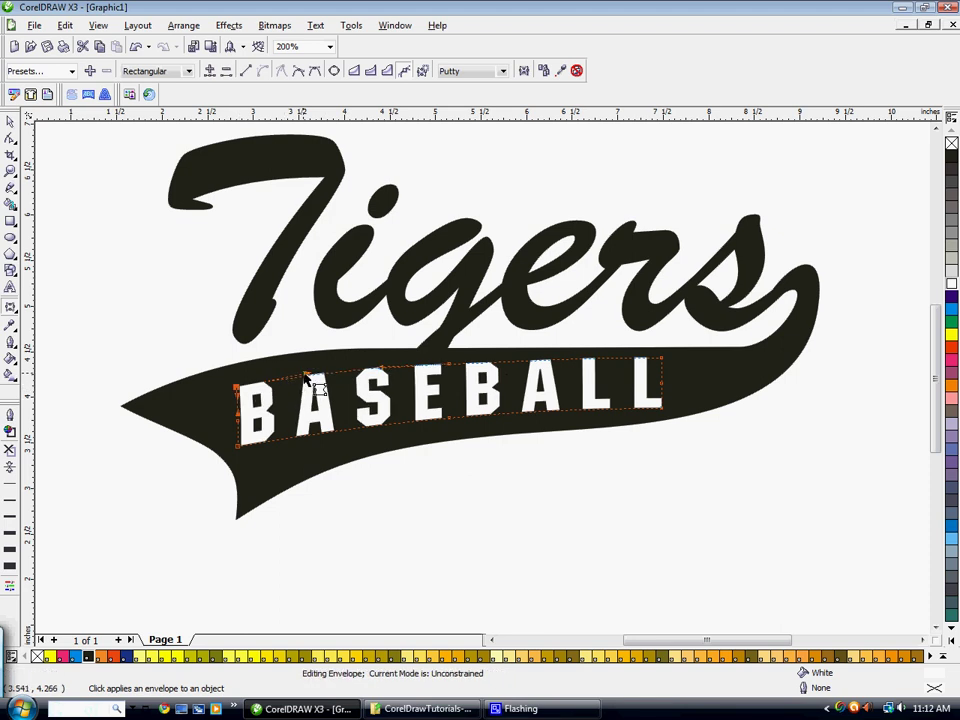
left_click_drag(306, 376, 303, 373)
left_click_drag(238, 446, 245, 461)
left_click_drag(316, 458, 313, 452)
left_click_drag(245, 457, 247, 457)
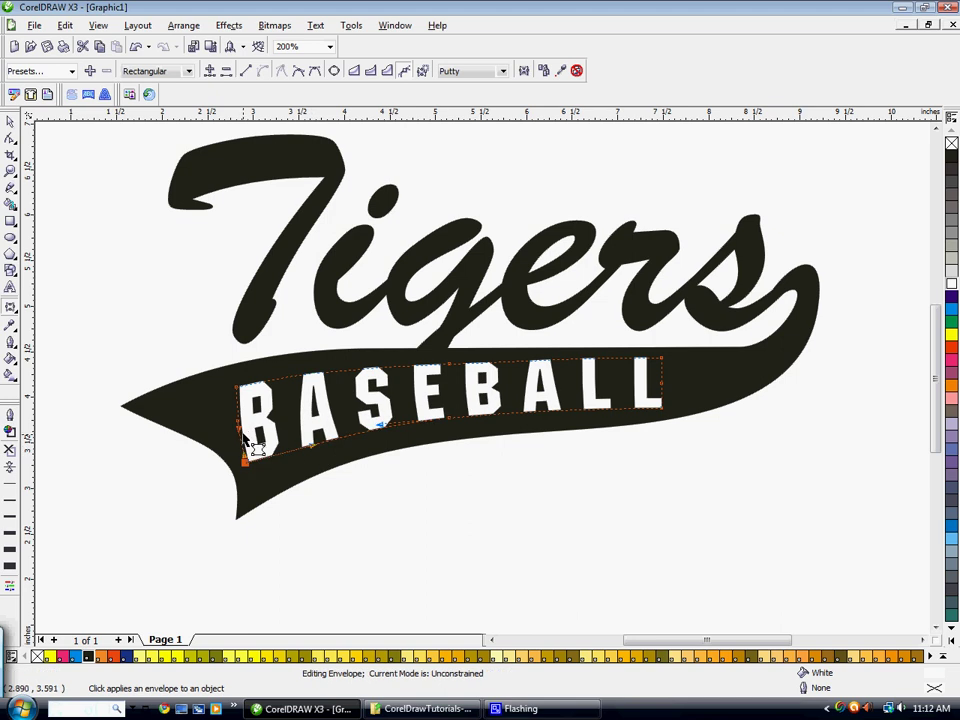
double_click(239, 424)
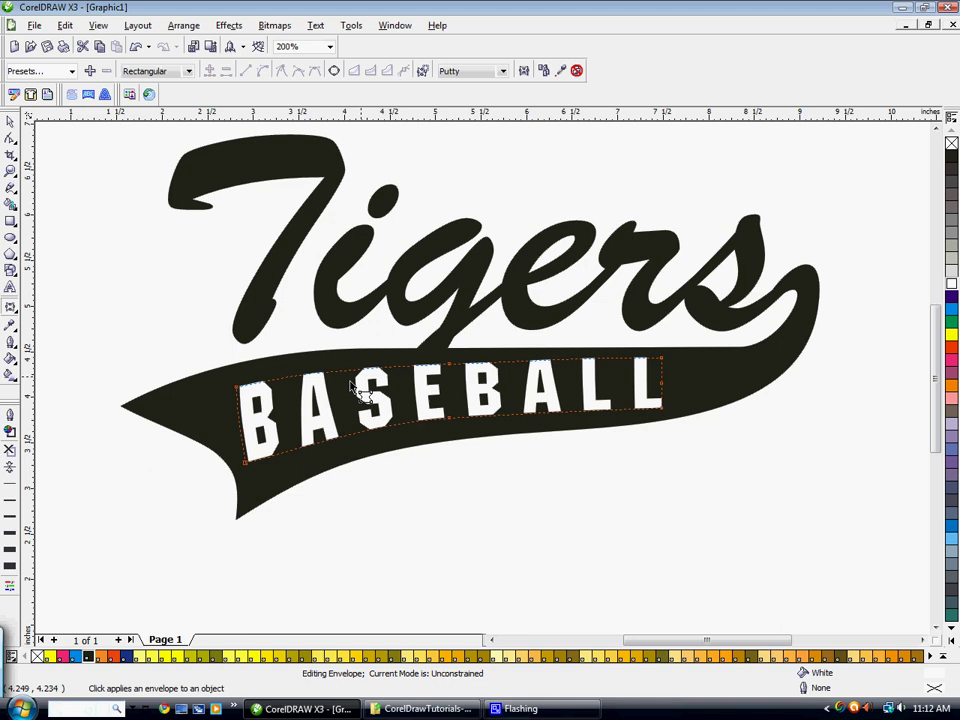
Leave envelope editing, select the swoosh together with the Tigers text, and give both a 12 pt outline
left_click(10, 121)
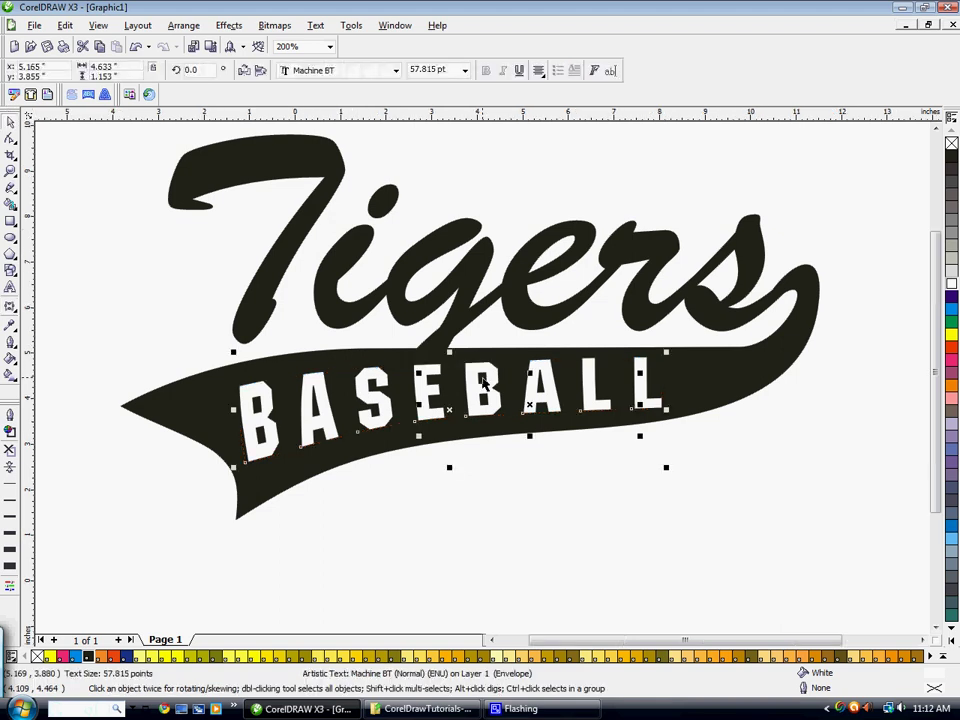
scroll(612, 400, "down", 2)
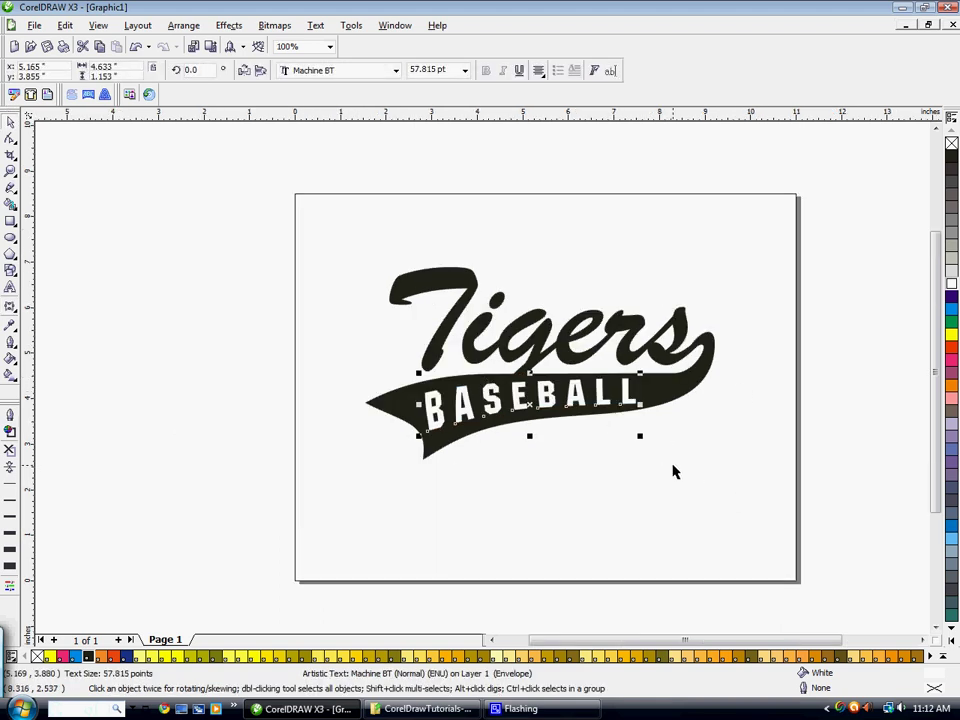
left_click(673, 471)
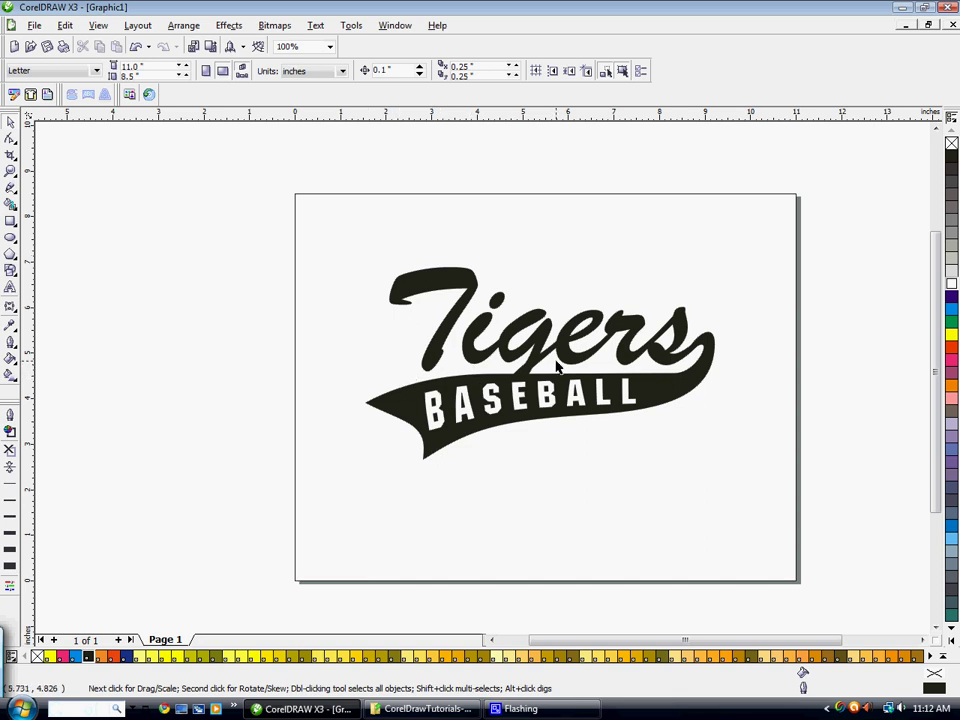
left_click(420, 400)
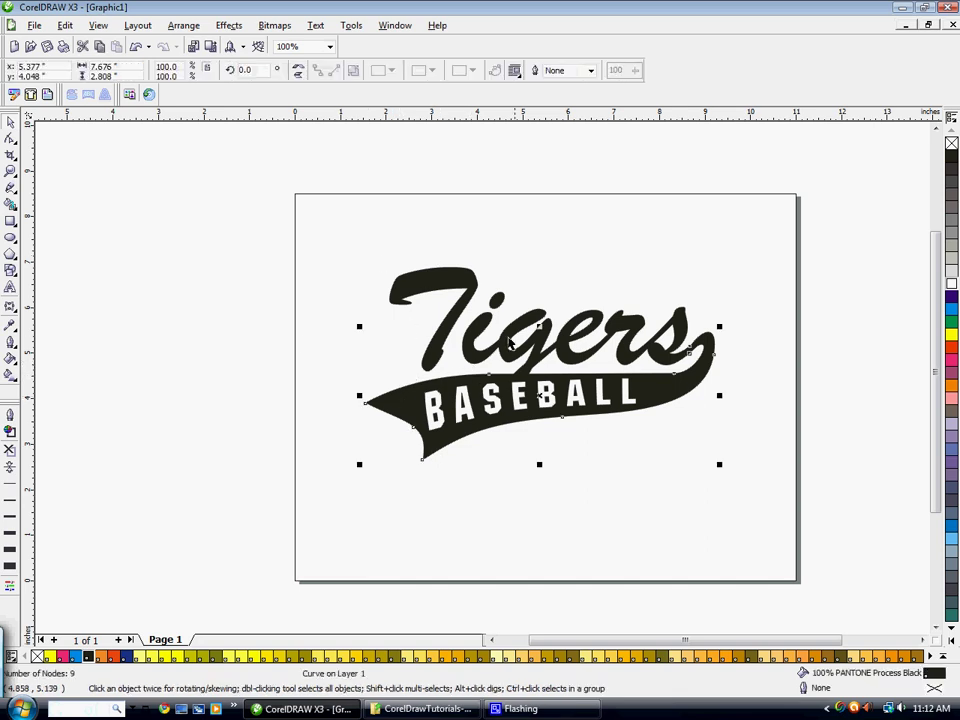
left_click(424, 284, "shift")
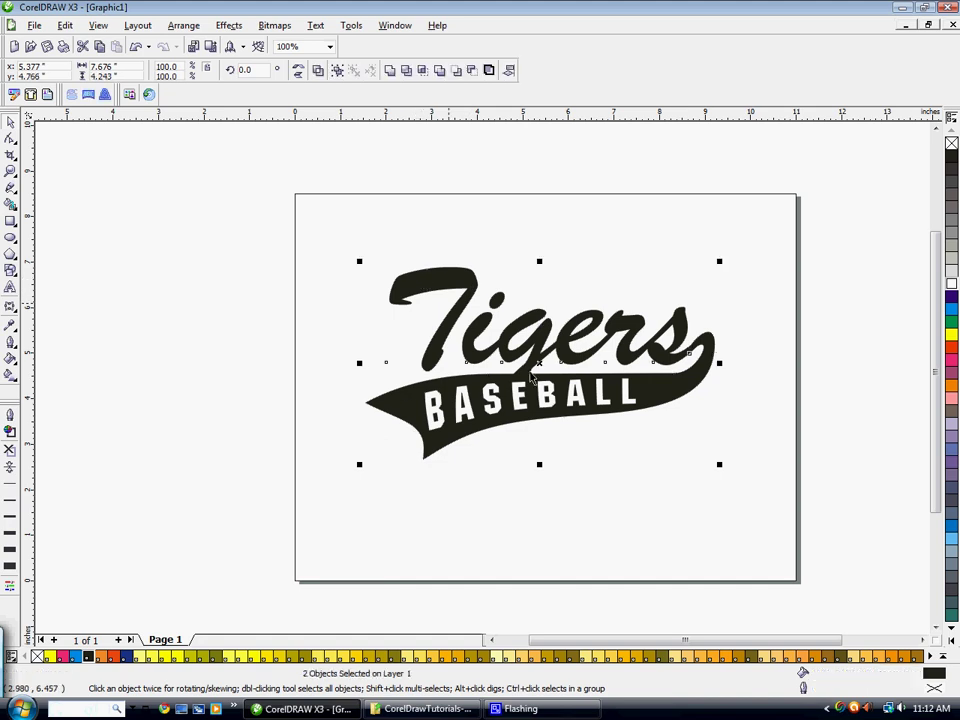
double_click(933, 689)
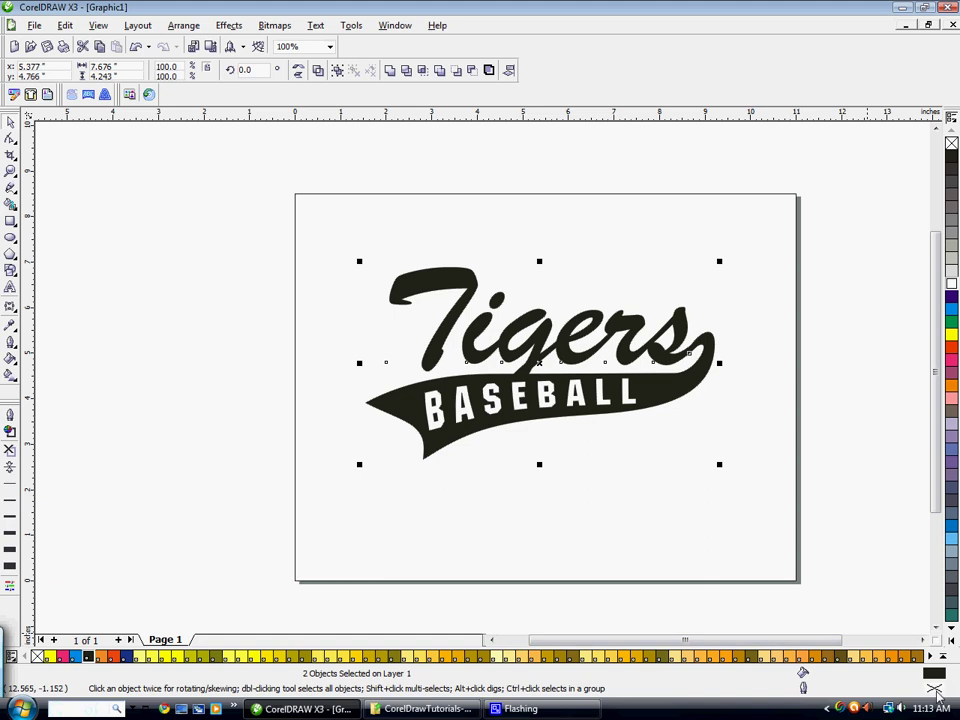
left_click(396, 277)
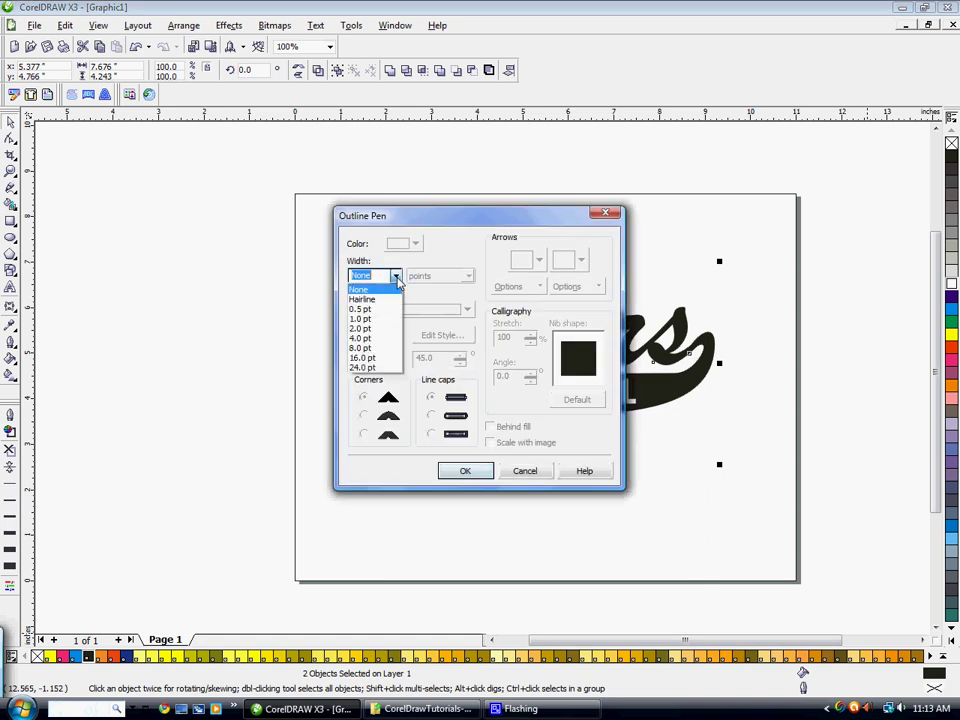
left_click(370, 358)
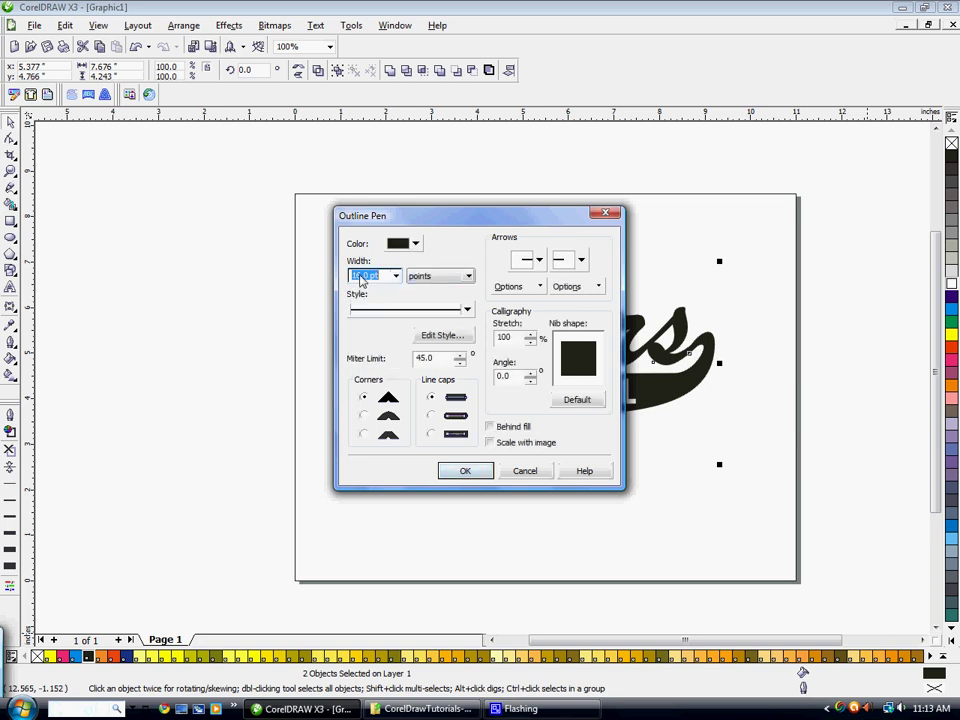
type("12")
Set the outline colour to PANTONE Process Cyan CV from the PANTONE Matching System palette
left_click(407, 244)
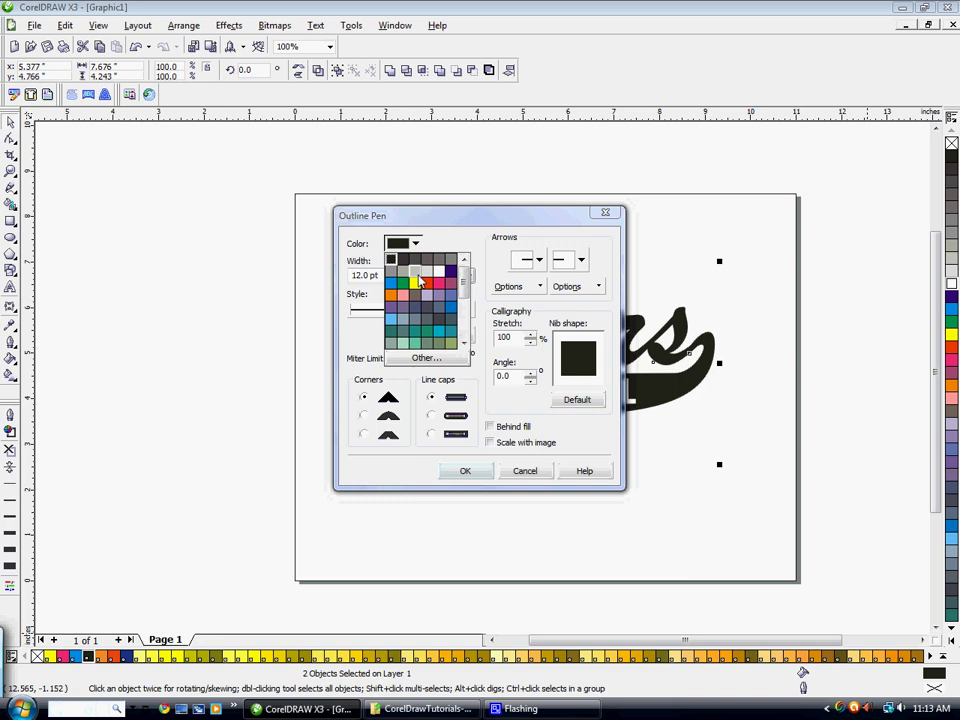
left_click(422, 358)
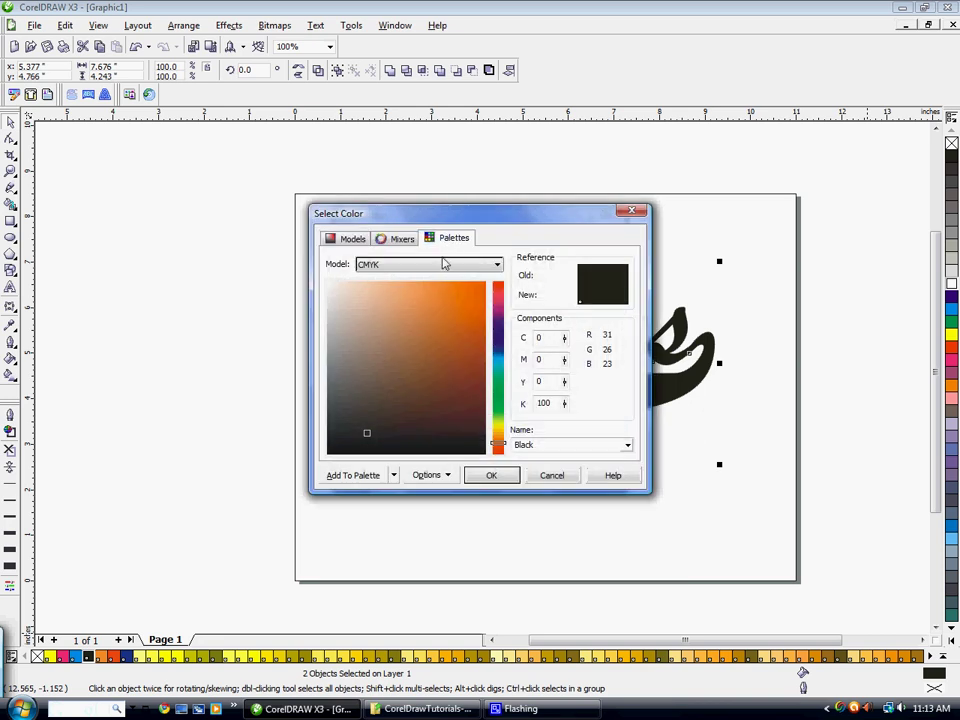
left_click(446, 243)
left_click(382, 291)
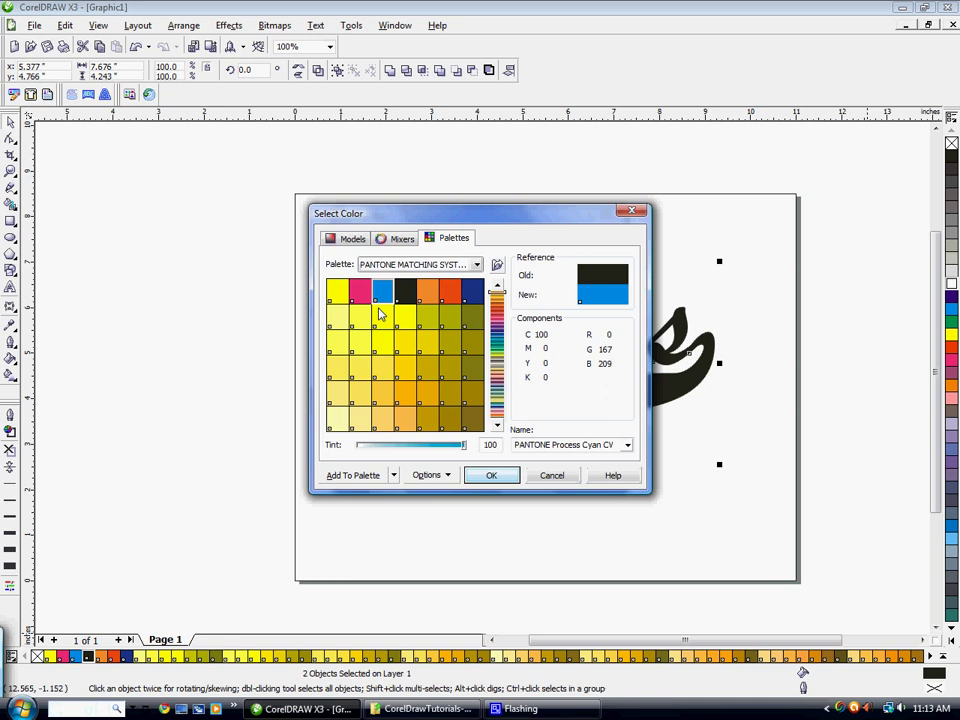
left_click(489, 477)
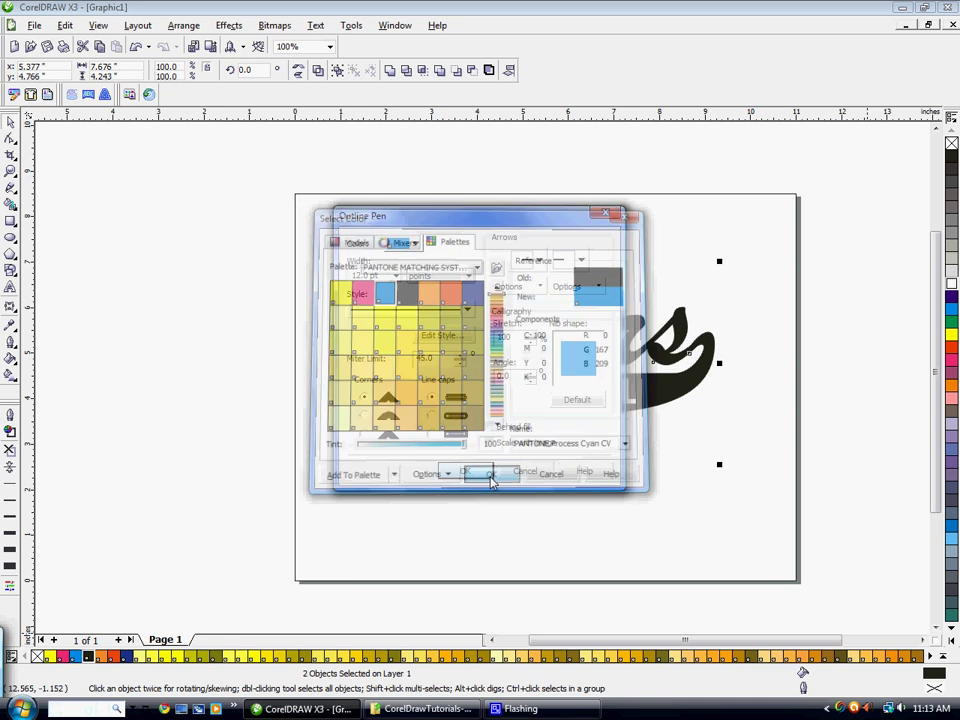
Give the outline round corners and round line caps, enable Behind fill and Scale with image, and apply it
left_click(430, 415)
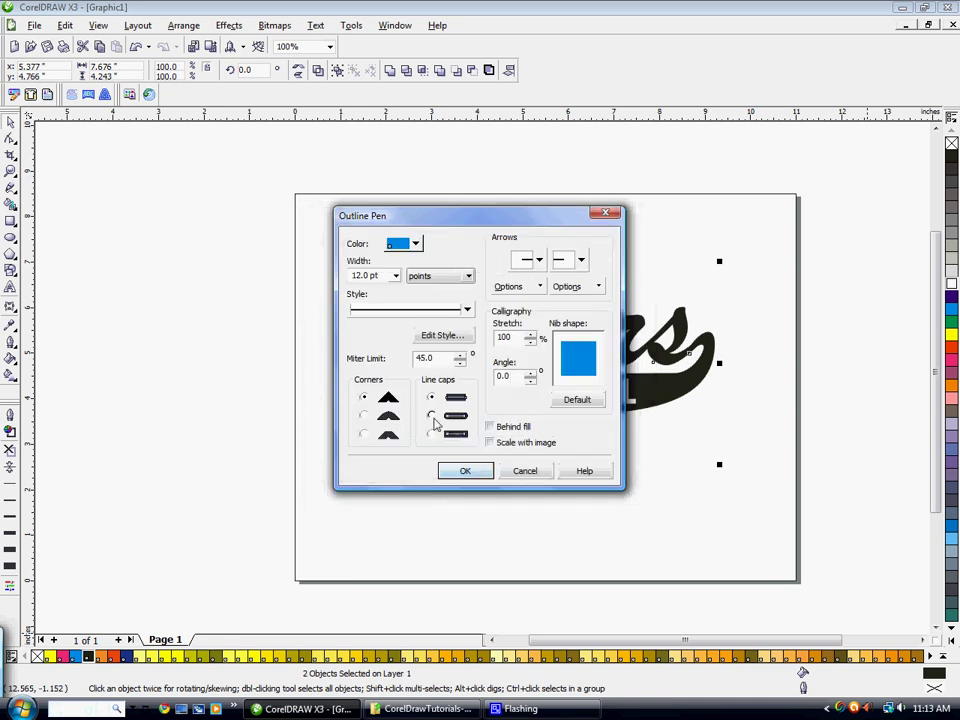
left_click(363, 416)
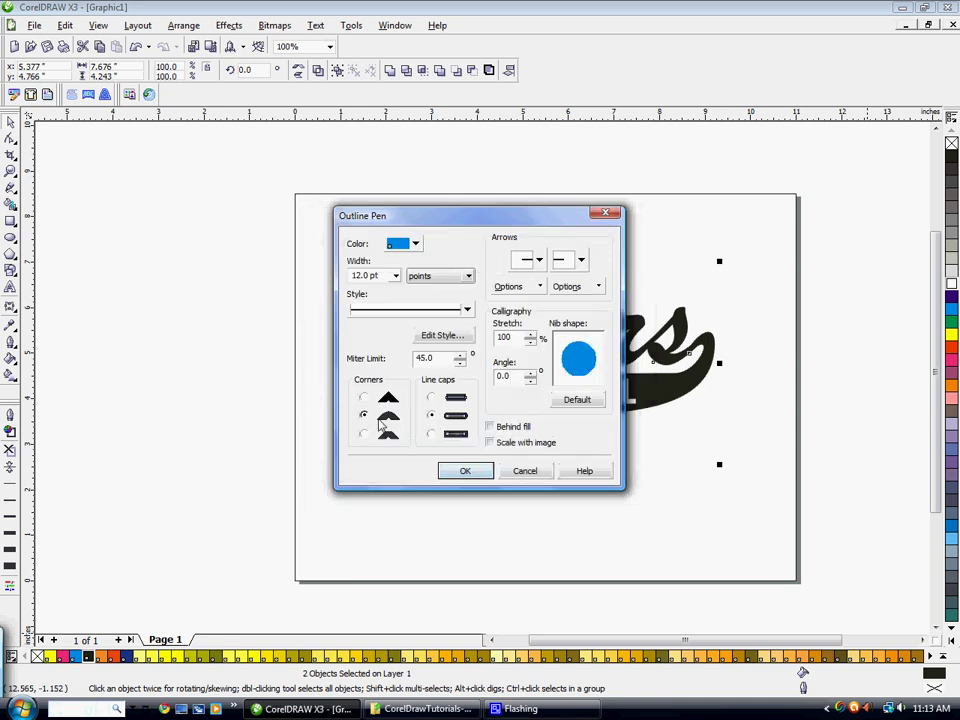
left_click(489, 427)
left_click(490, 442)
left_click(463, 470)
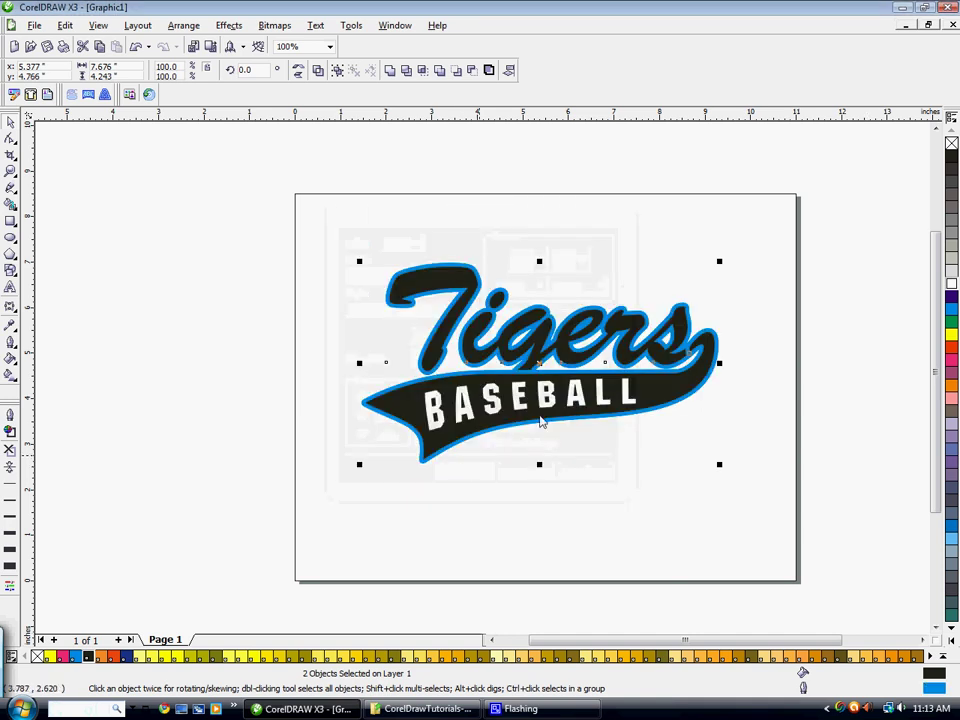
Inspect the joint between the final s and the swoosh, weld the Tigers text and swoosh together, and check the joined outline
scroll(576, 335, "up", 1)
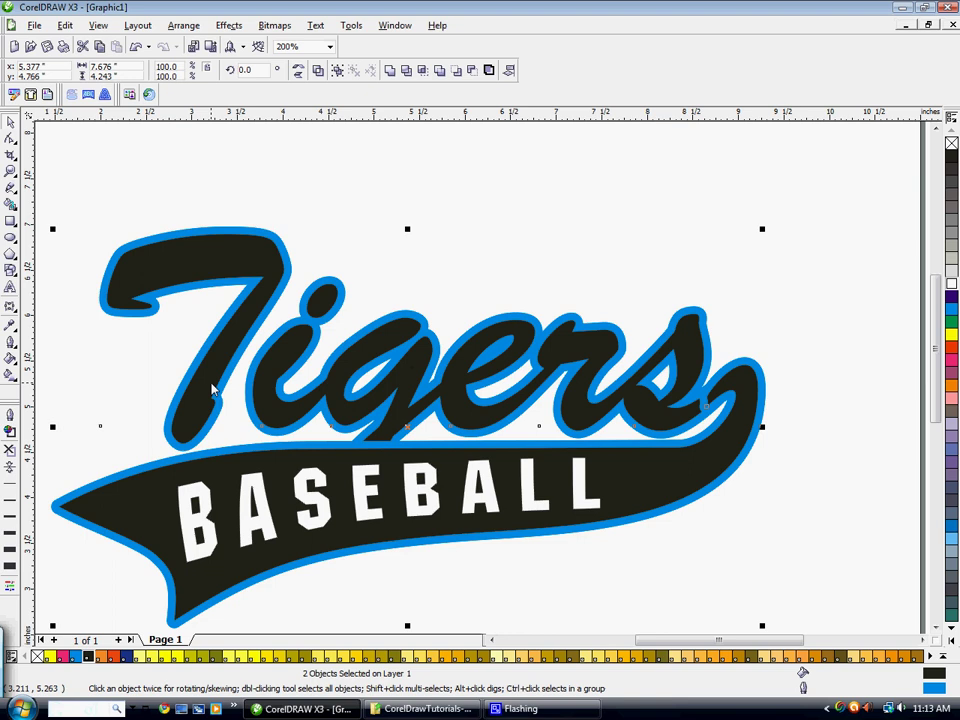
left_click(805, 358)
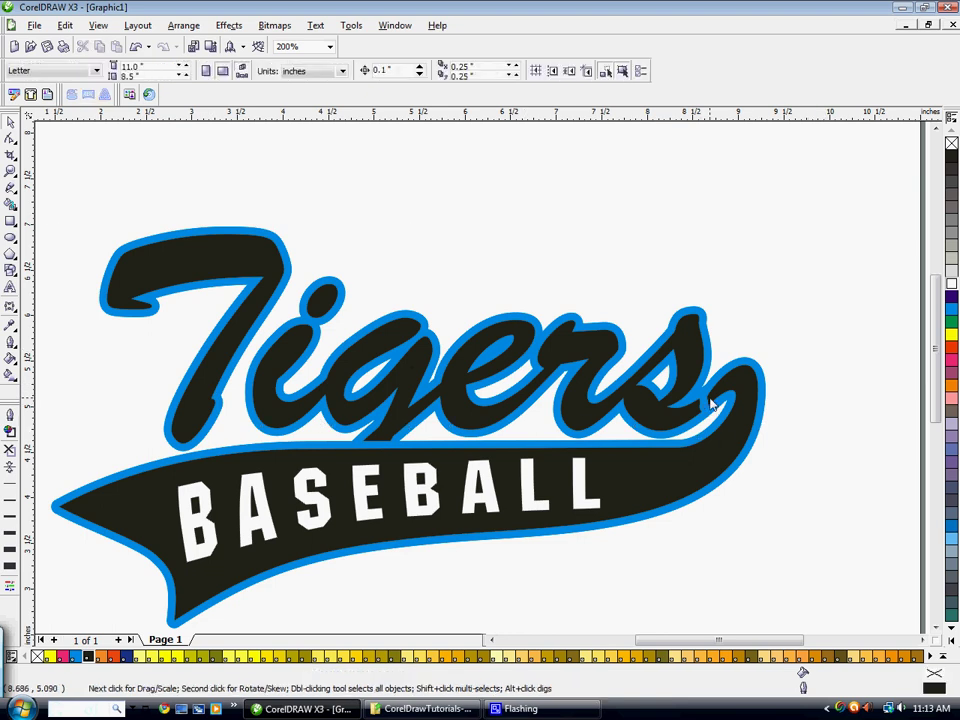
scroll(712, 403, "up", 2)
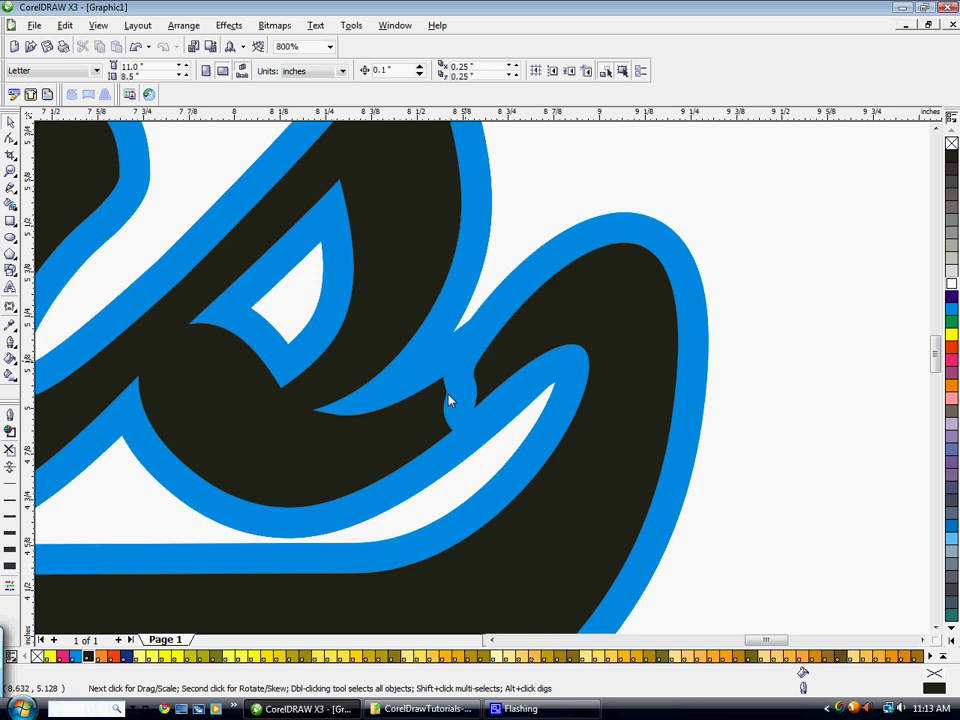
scroll(483, 383, "down", 1)
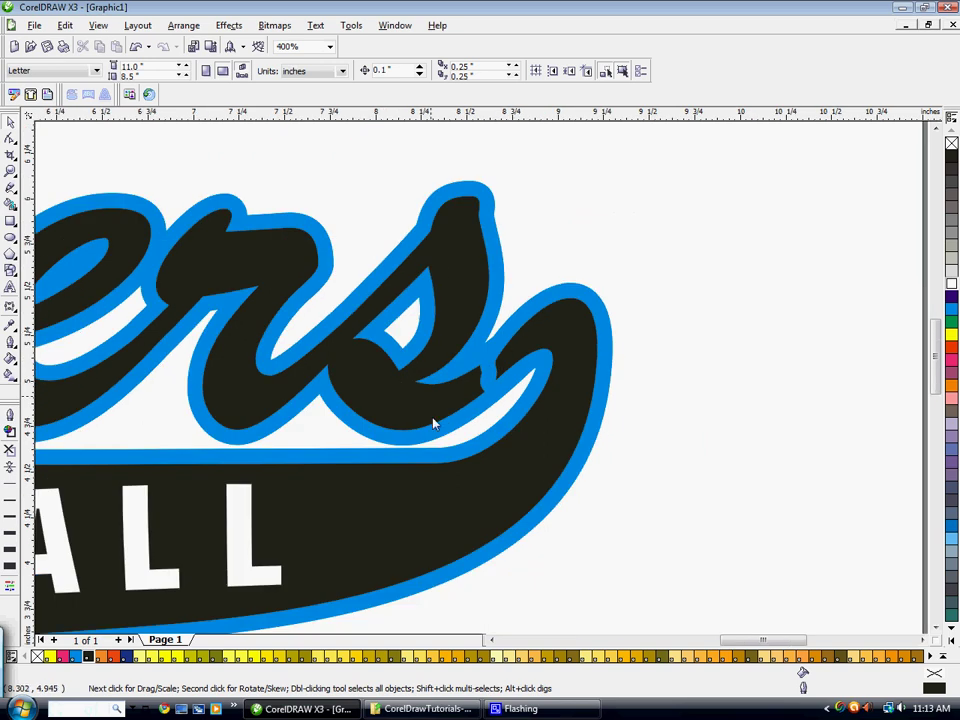
scroll(540, 395, "down", 2)
scroll(559, 393, "up", 1)
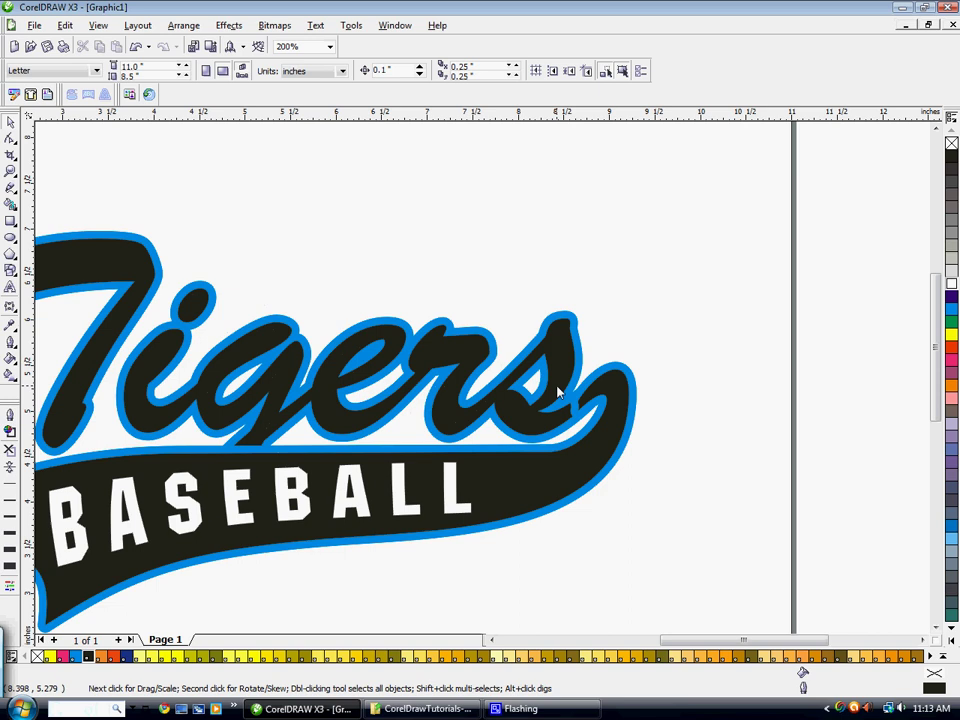
left_click(566, 423)
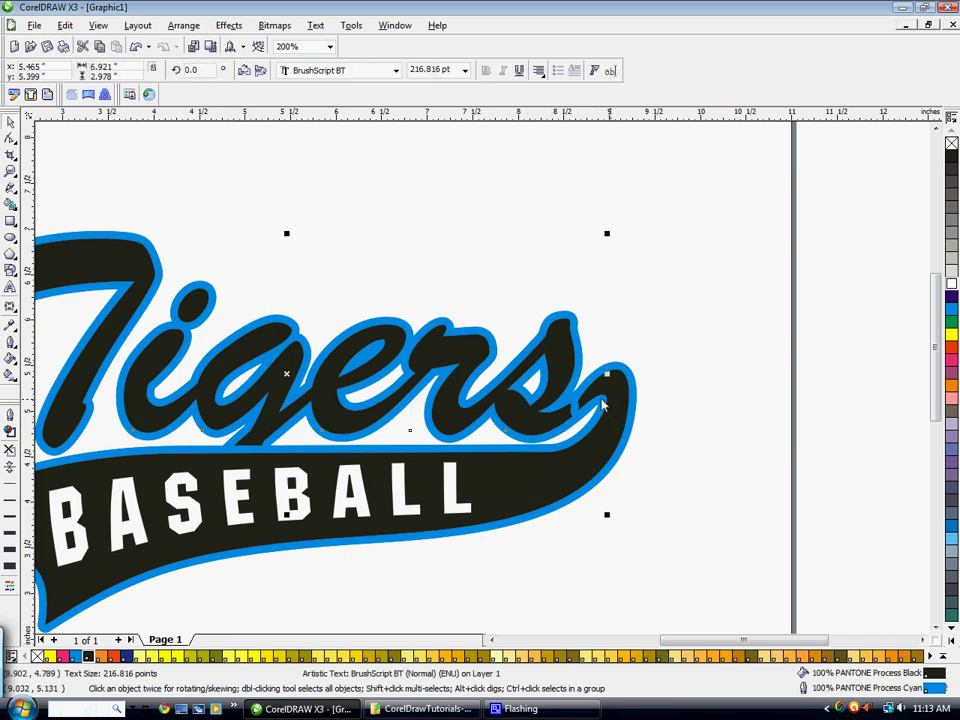
left_click(520, 487, "shift")
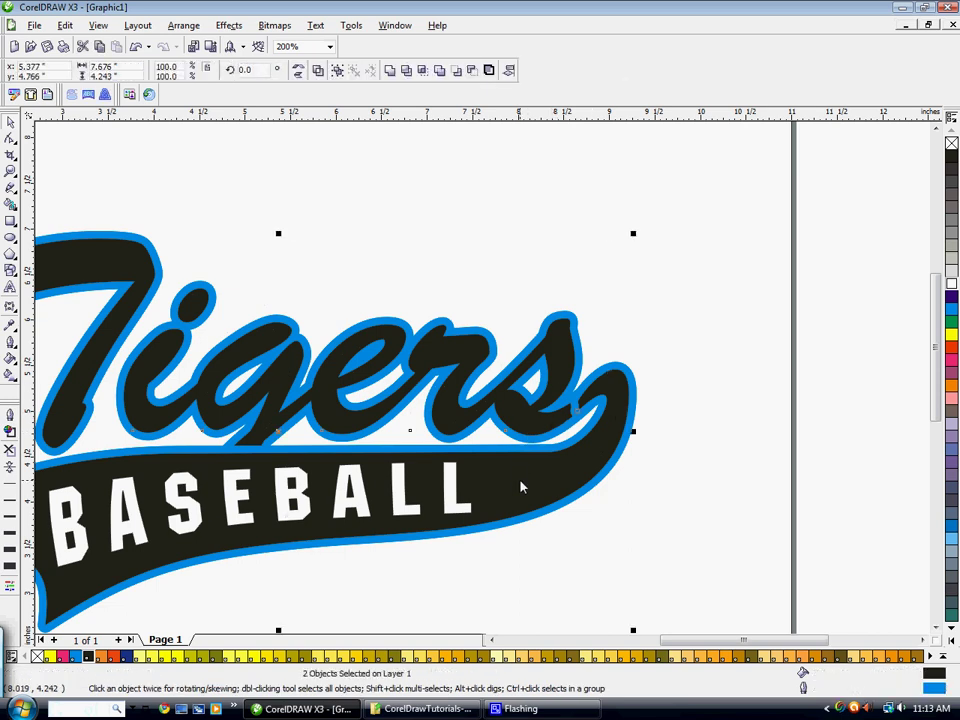
left_click(390, 71)
left_click(607, 420)
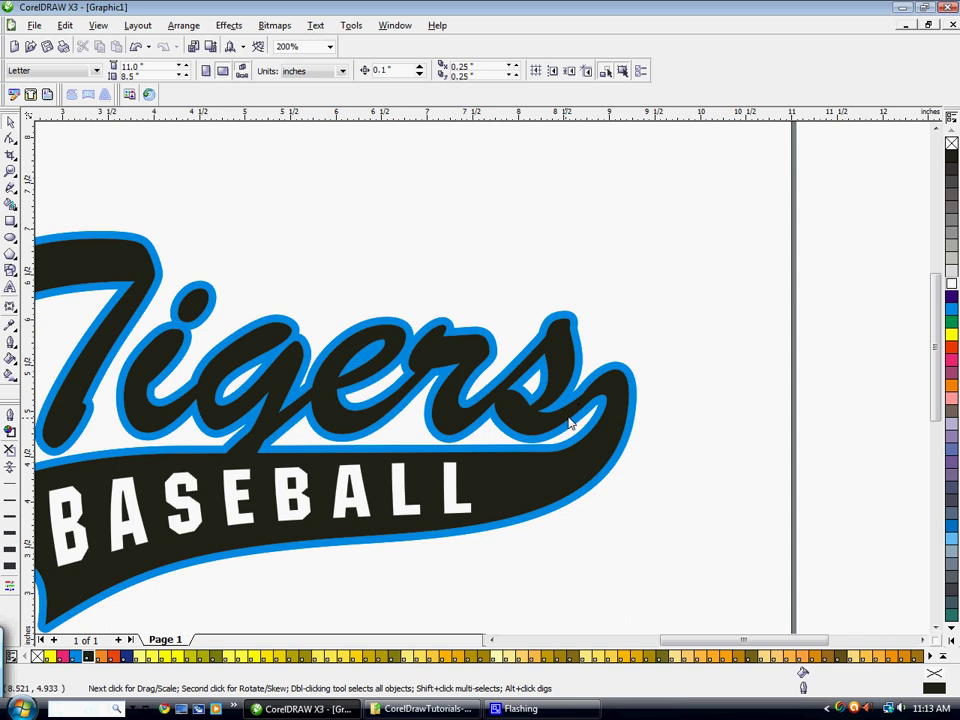
scroll(570, 423, "up", 1)
scroll(484, 381, "down", 2)
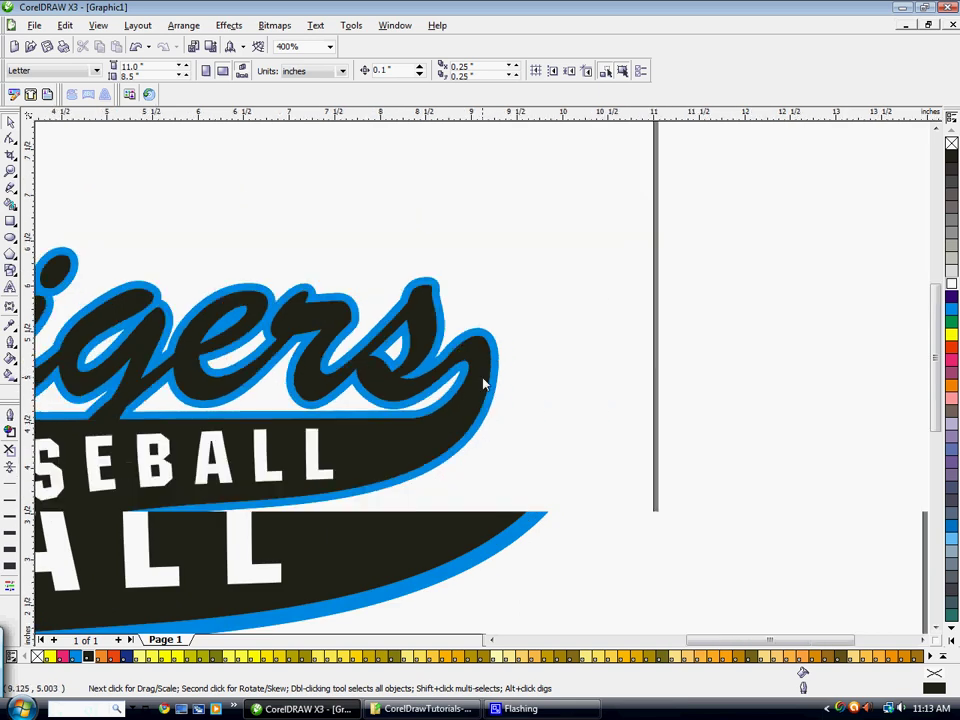
scroll(376, 356, "up", 1)
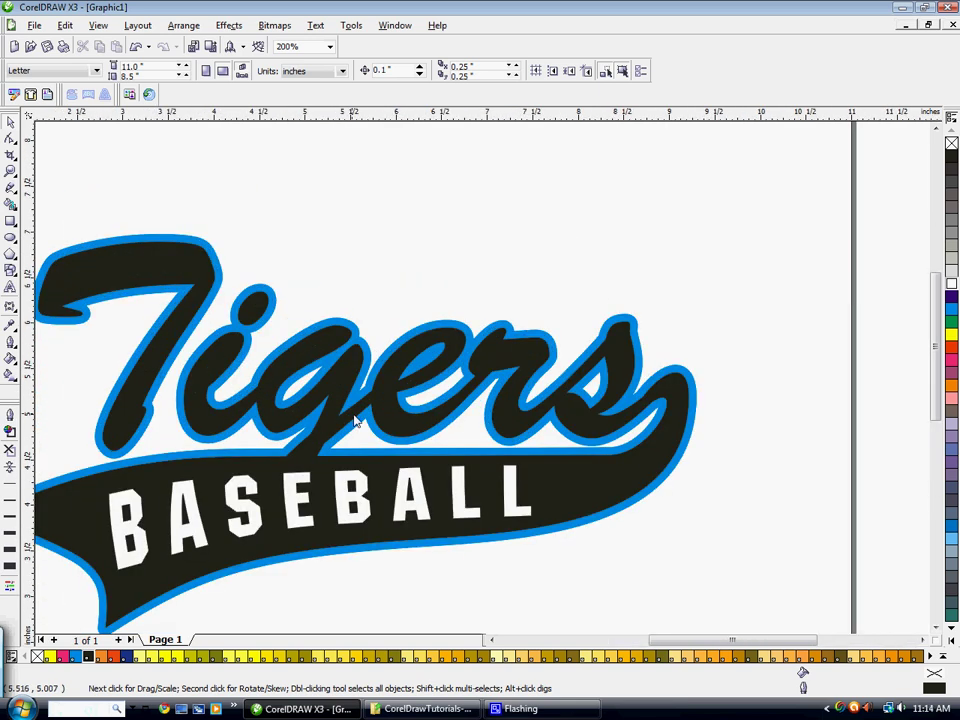